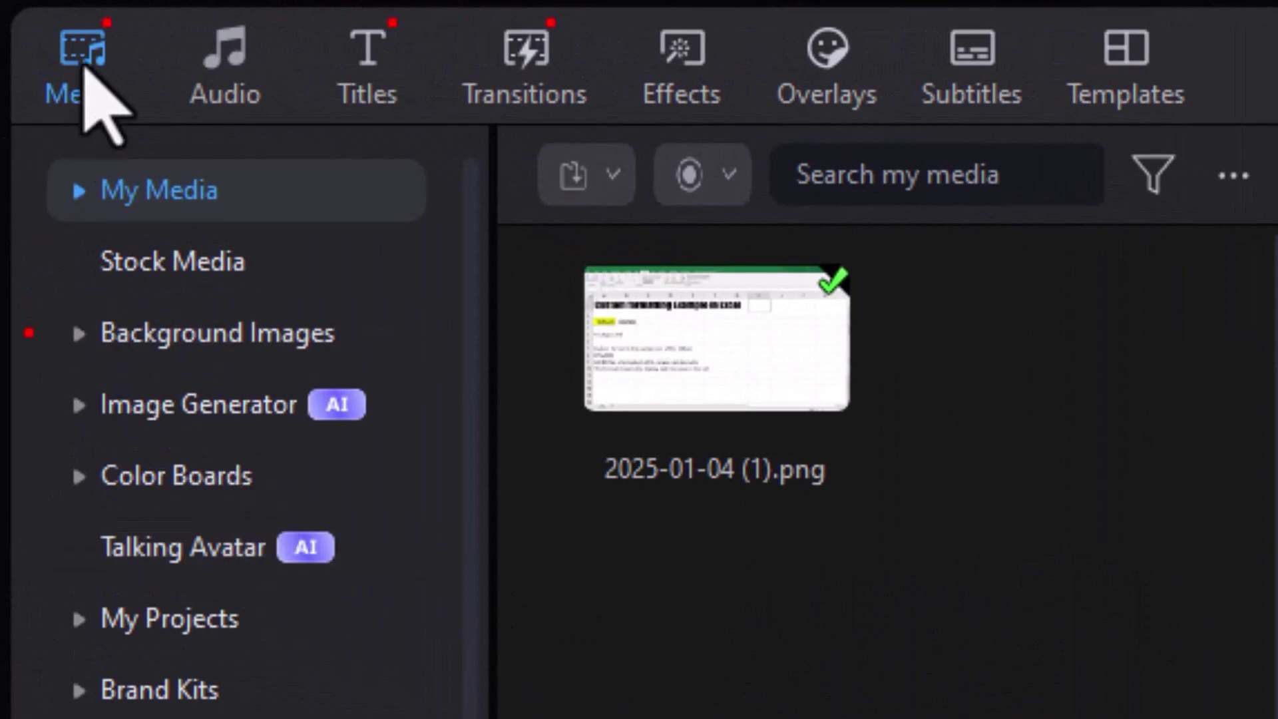
- Open the Talking Avatar window from the Media room library list
left_click(193, 554)
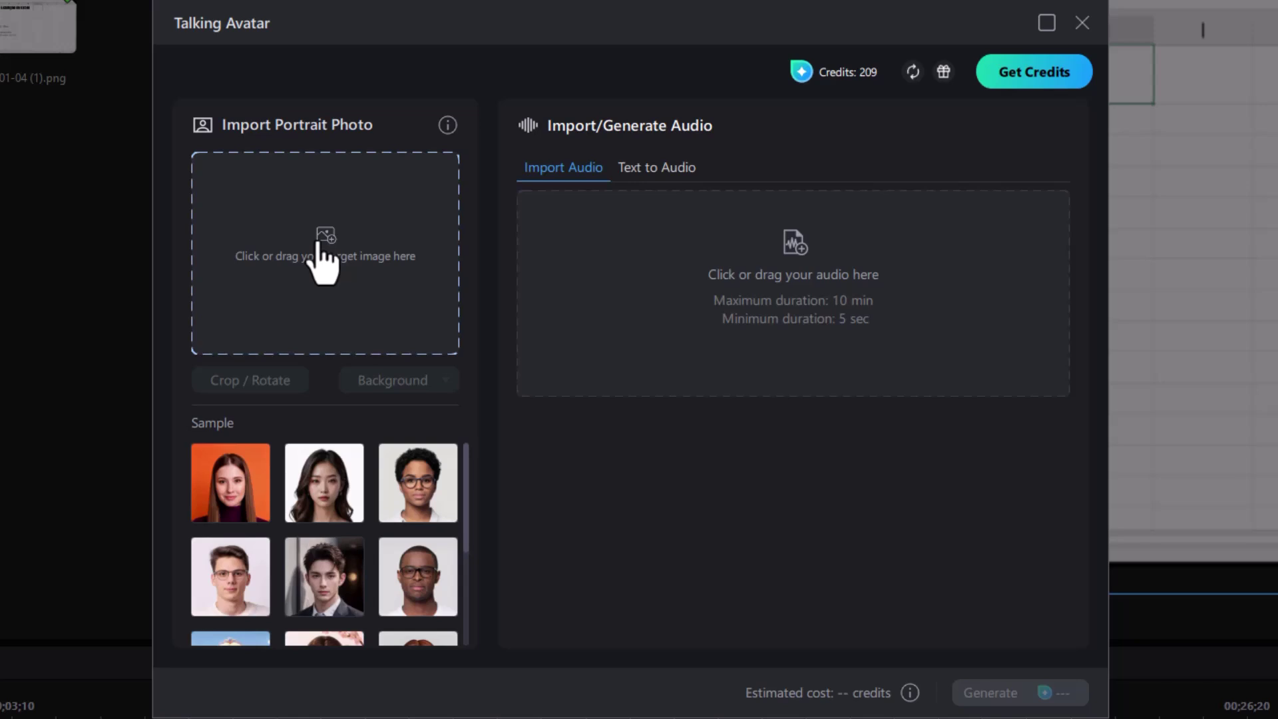
- Read the Photo Recommendation tips on suitable portrait photos, then dismiss them
left_click(448, 125)
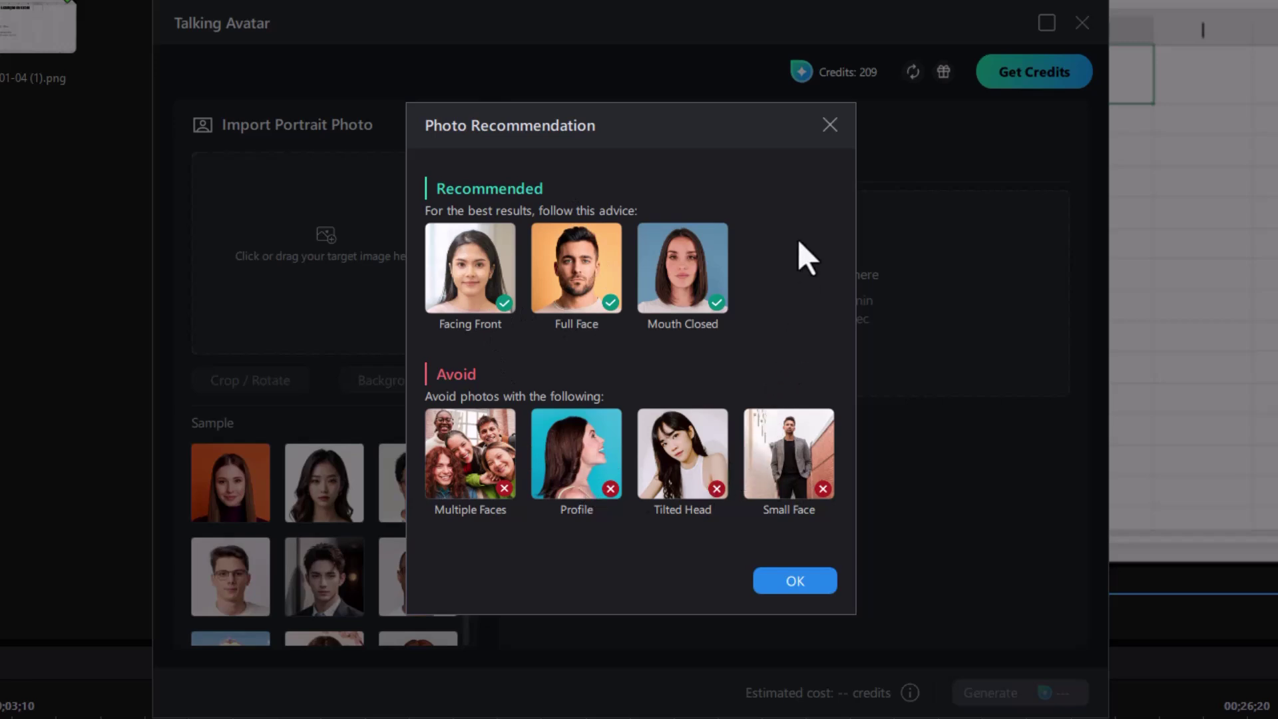
left_click(830, 126)
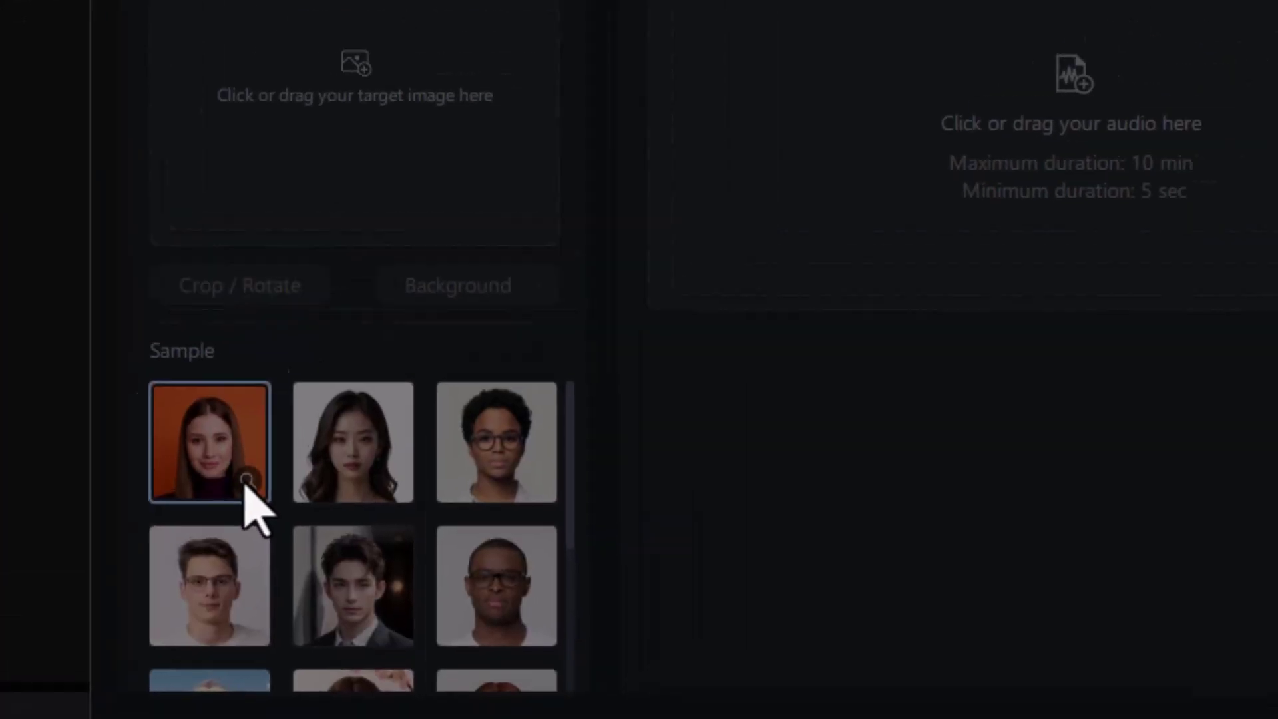
- Preview the first sample portrait, a woman on orange, and use it as the avatar
left_click(460, 337)
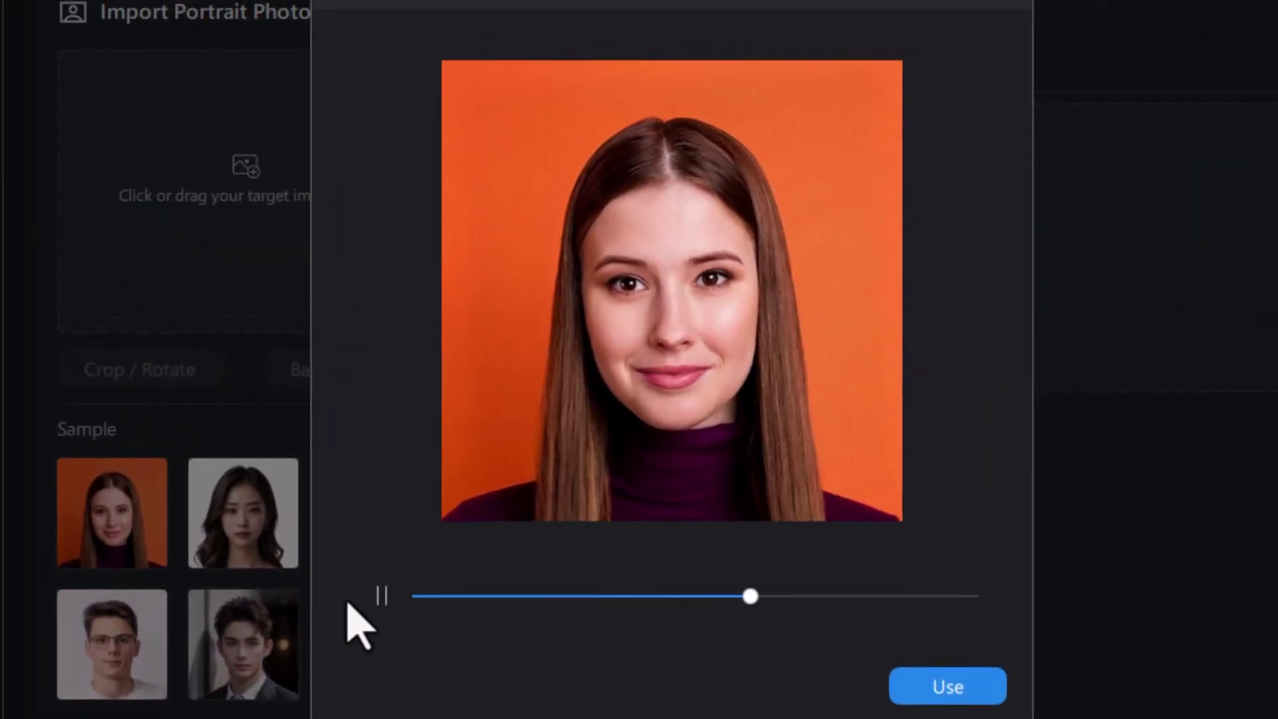
left_click(385, 598)
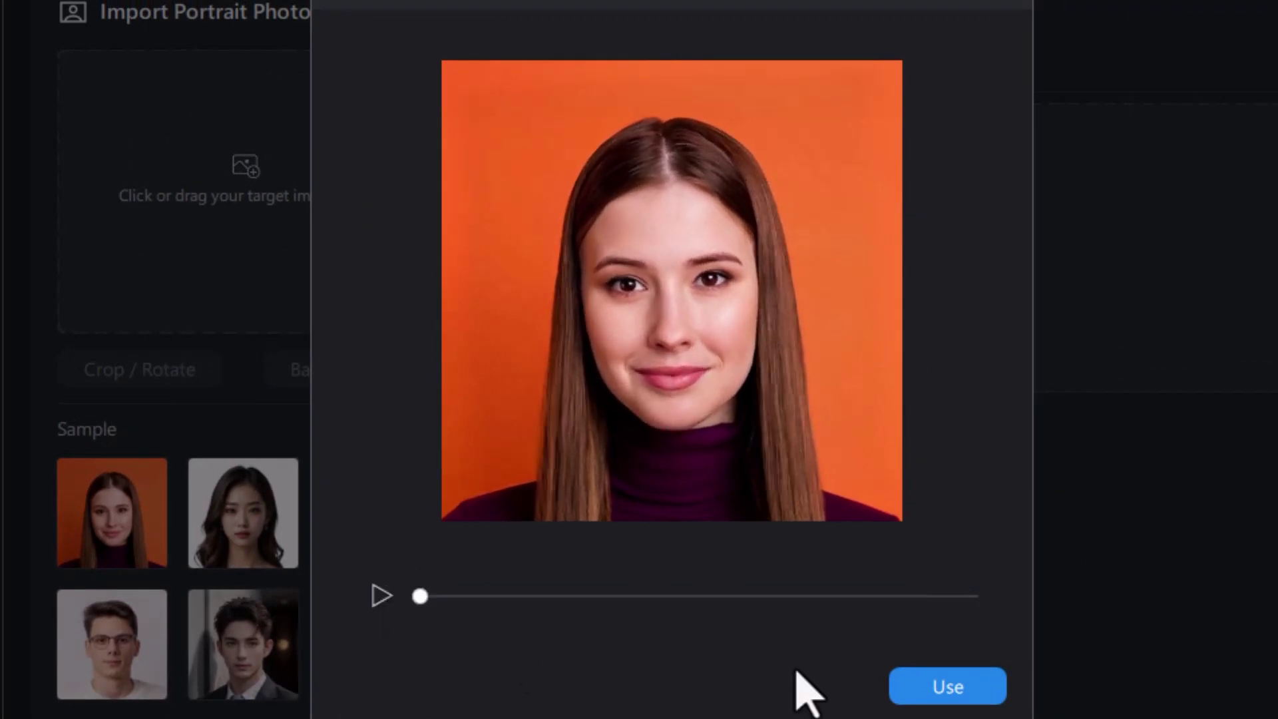
left_click(948, 686)
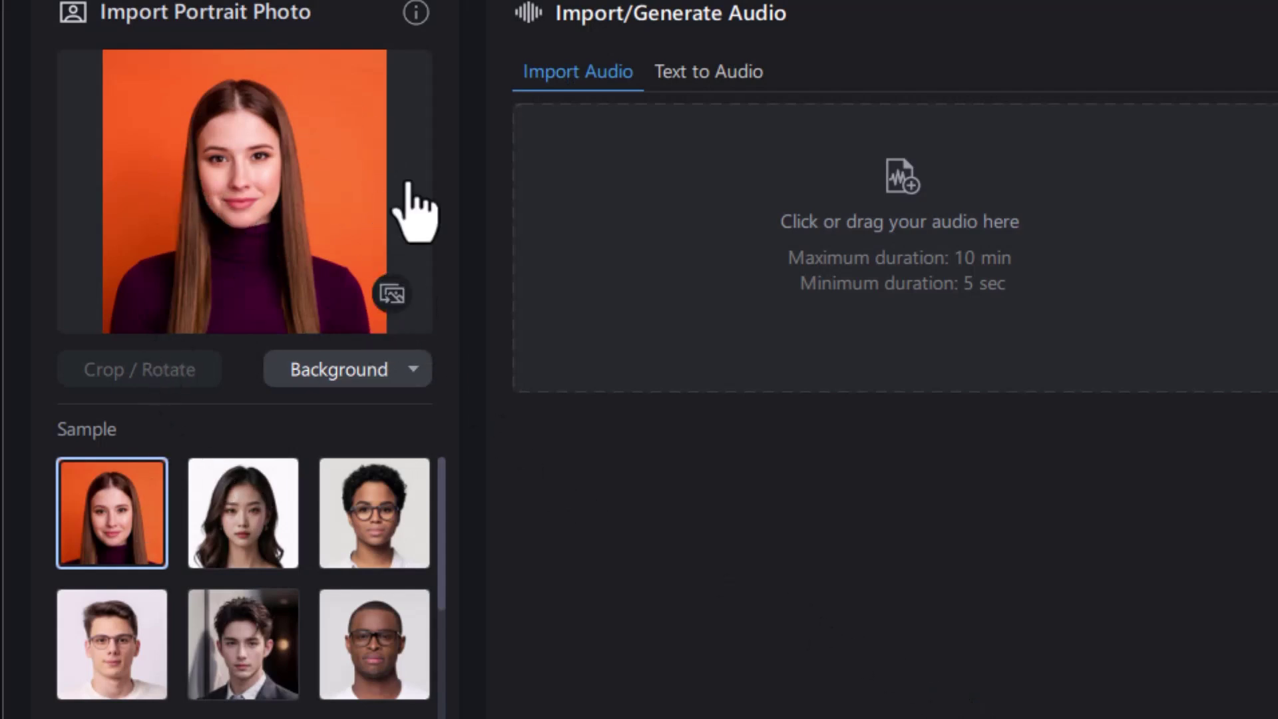
- Swap the orange background for the custom image IMG_5778.JPG beach photo
left_click(414, 376)
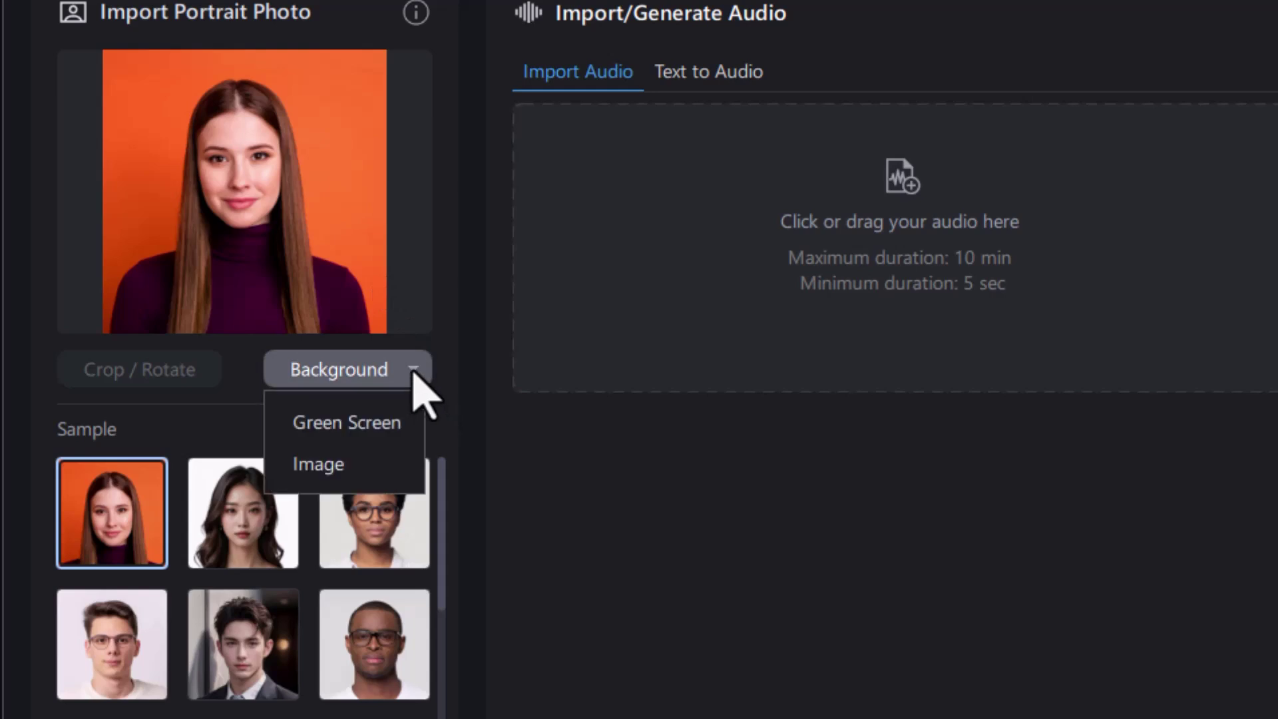
left_click(339, 468)
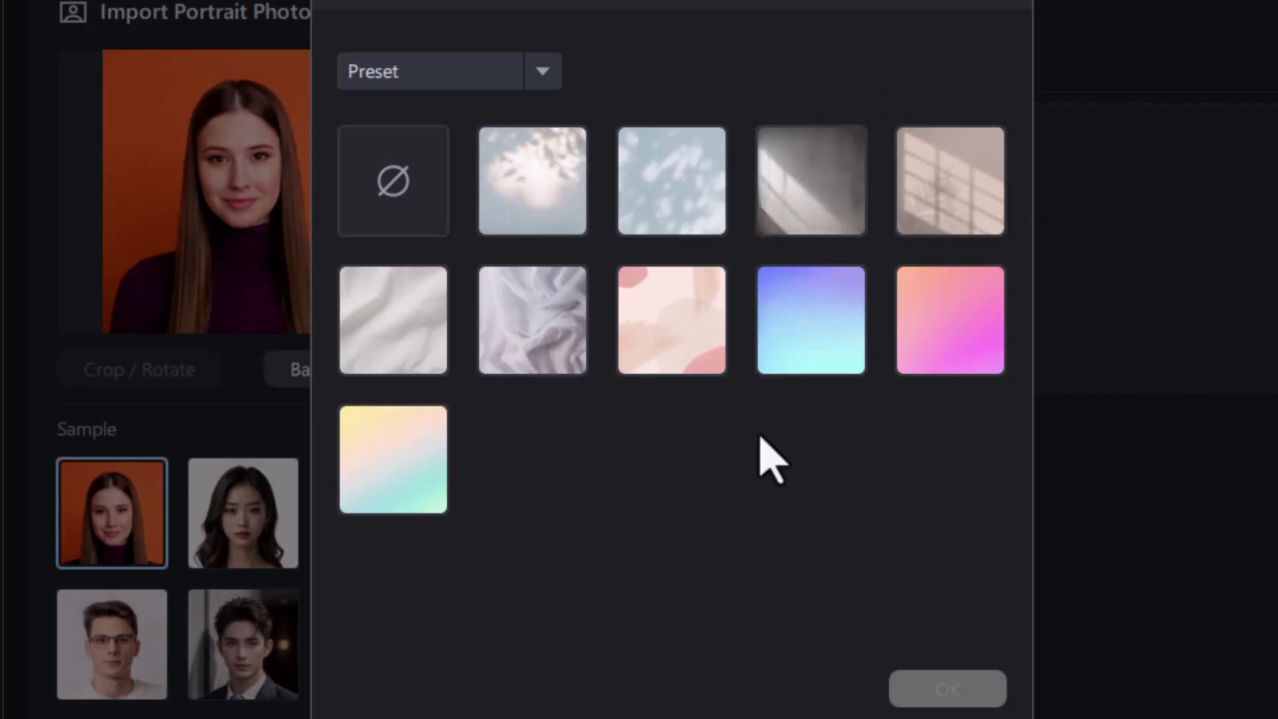
left_click(544, 74)
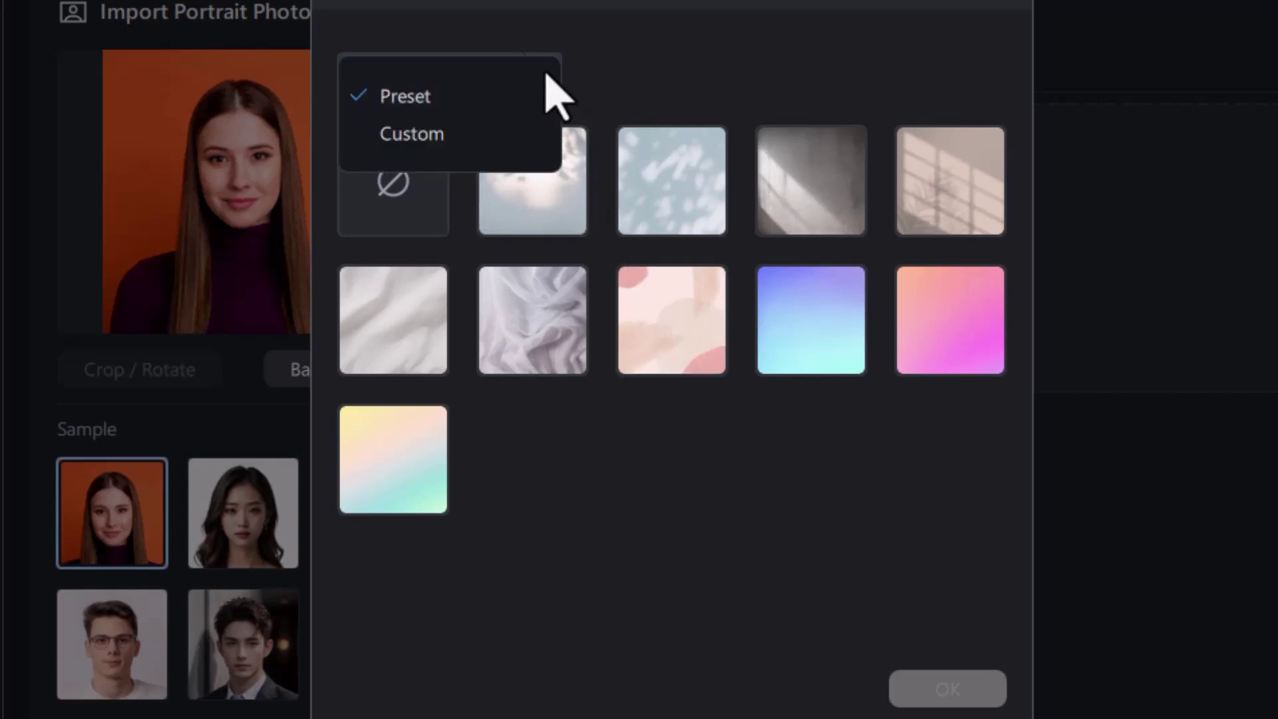
left_click(445, 136)
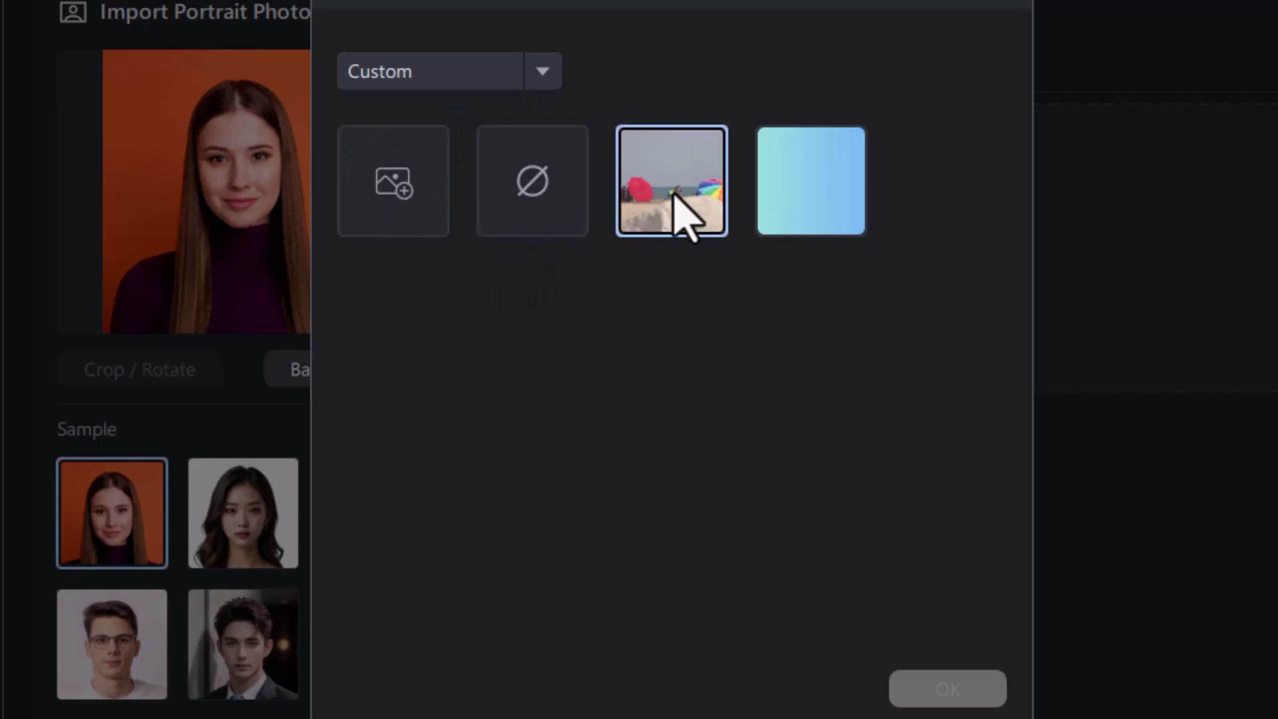
left_click(406, 192)
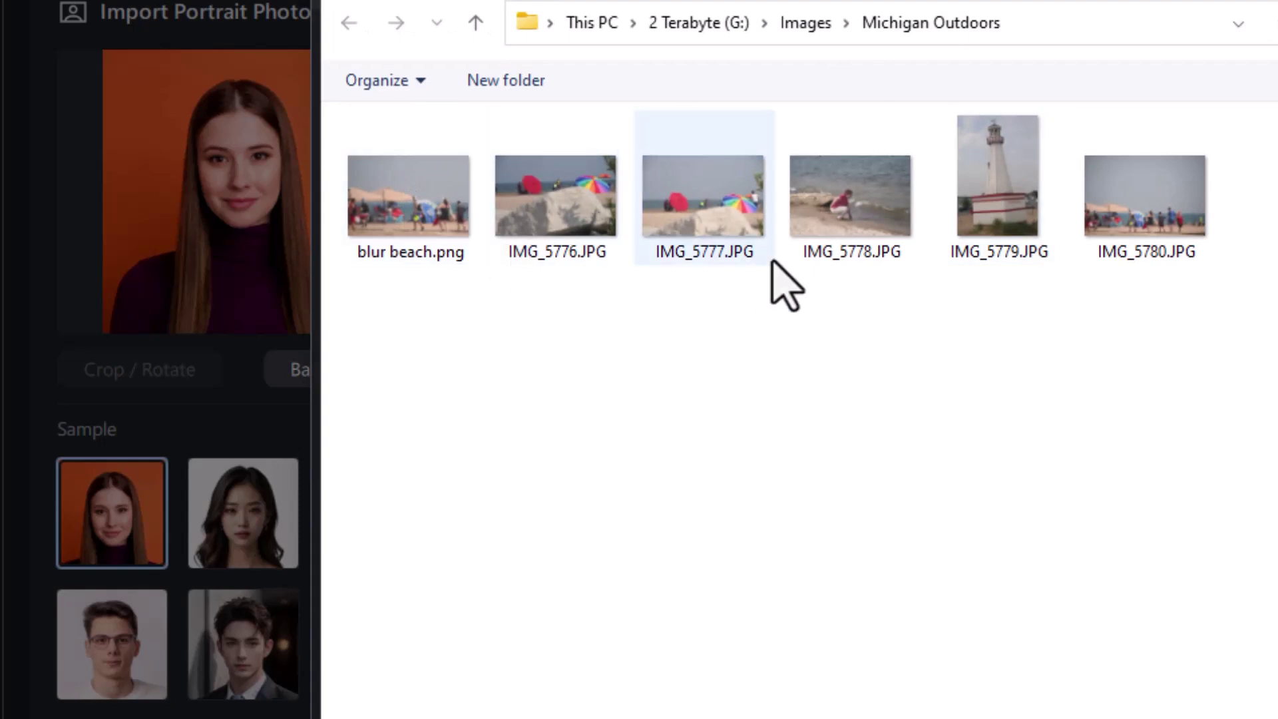
left_click(862, 229)
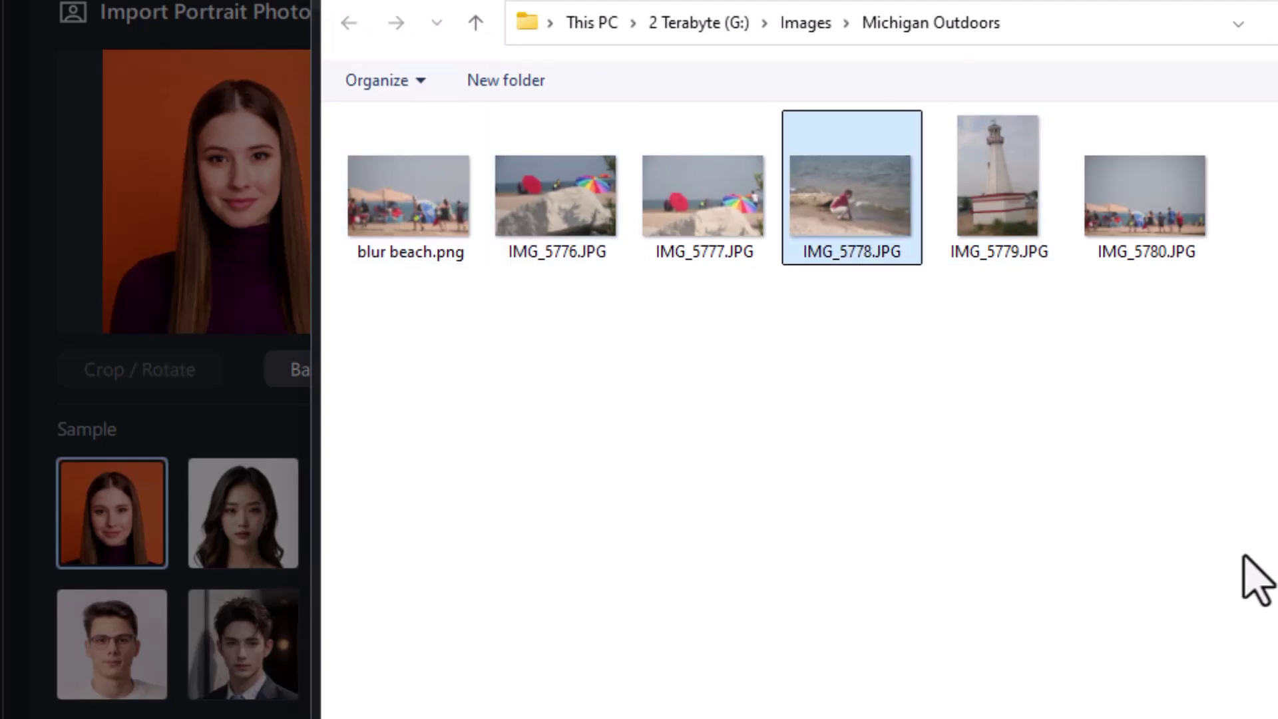
key("Return")
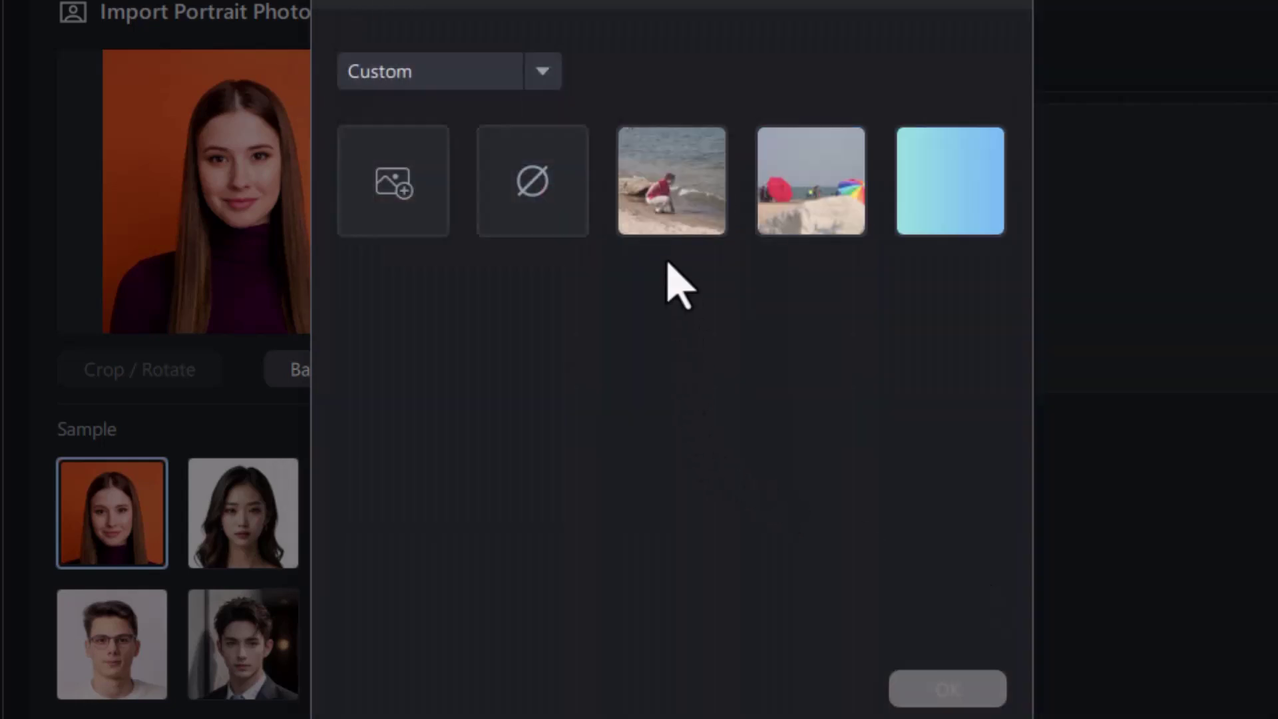
left_click(672, 194)
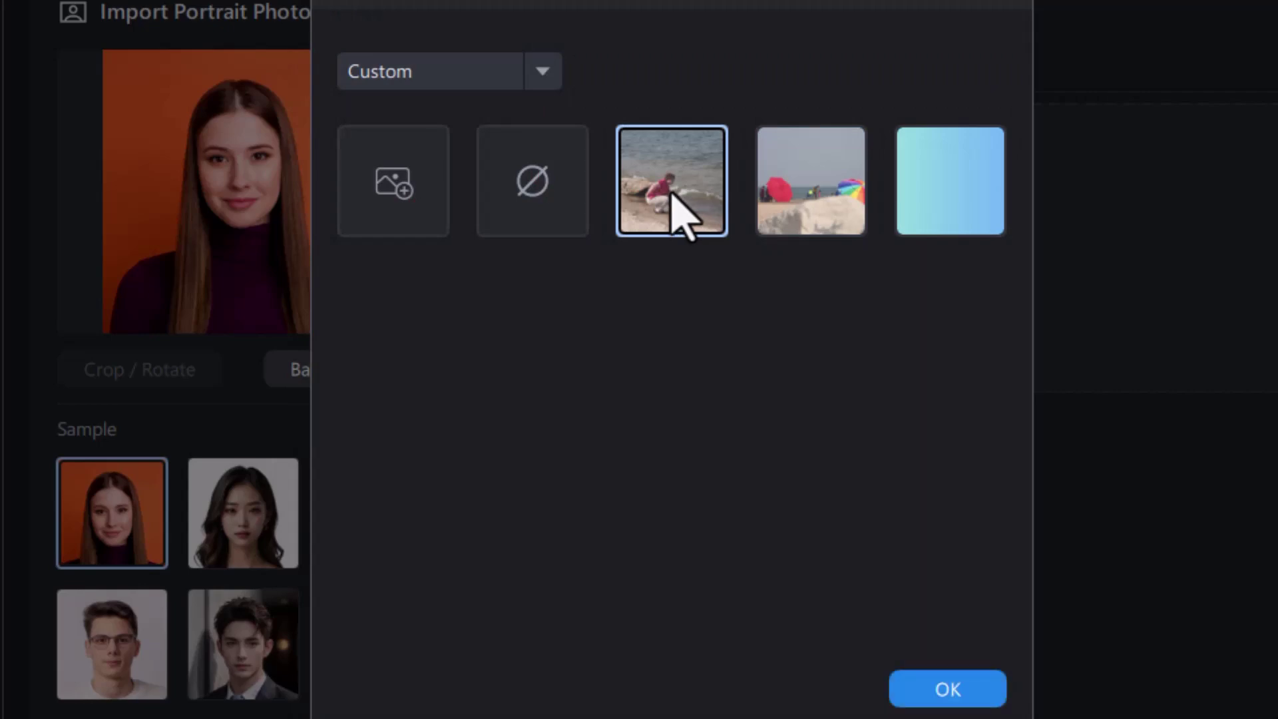
left_click(962, 693)
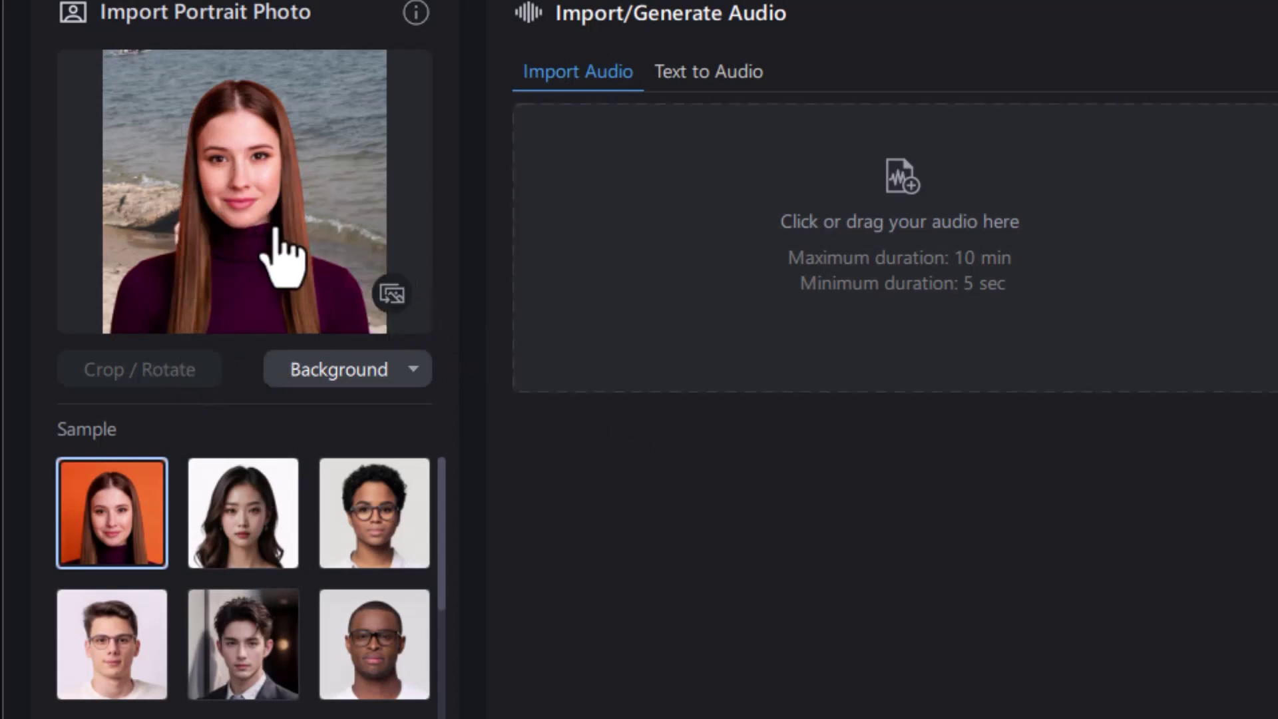
left_click(218, 195)
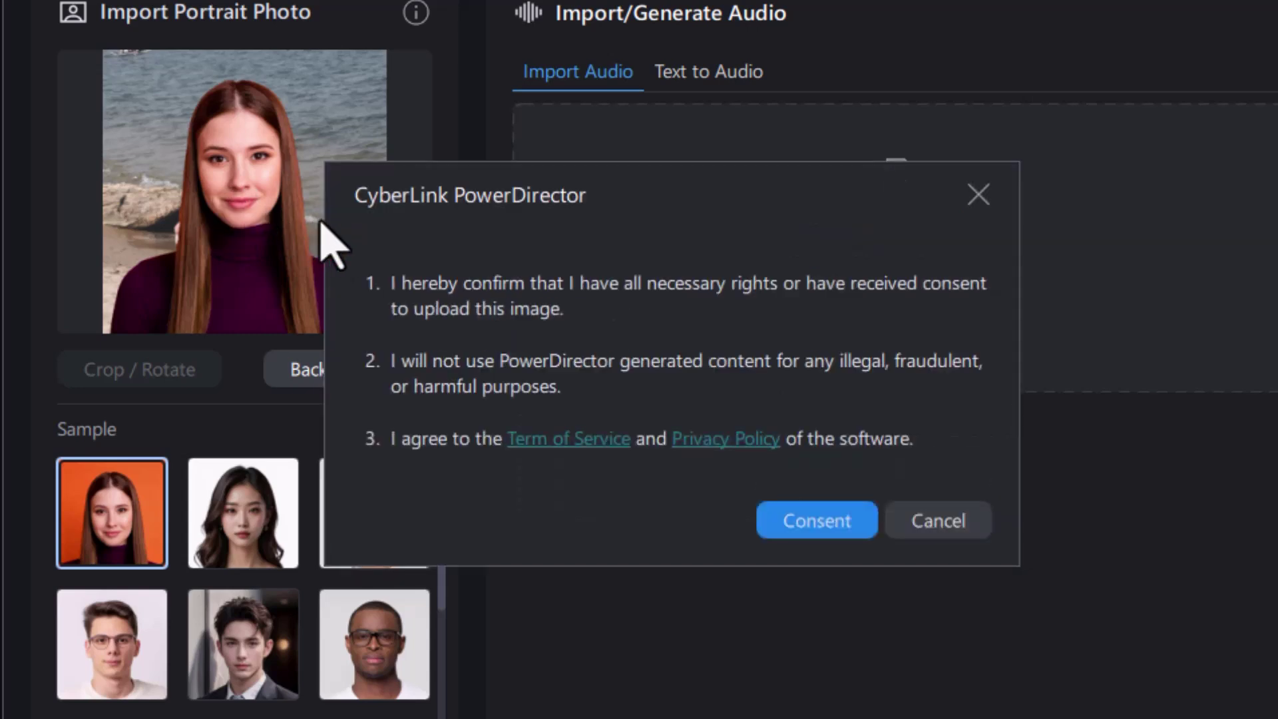
left_click(979, 195)
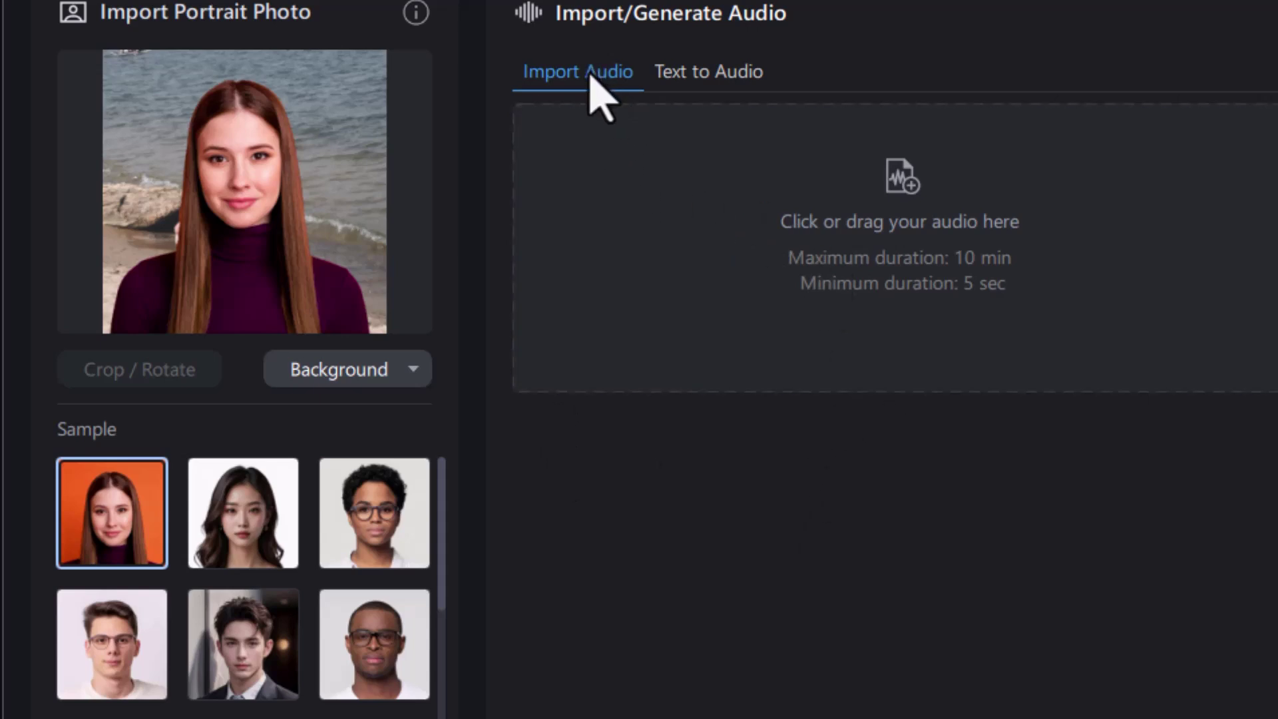
- Import sample text.txt as the Text to Audio script for the avatar
left_click(717, 74)
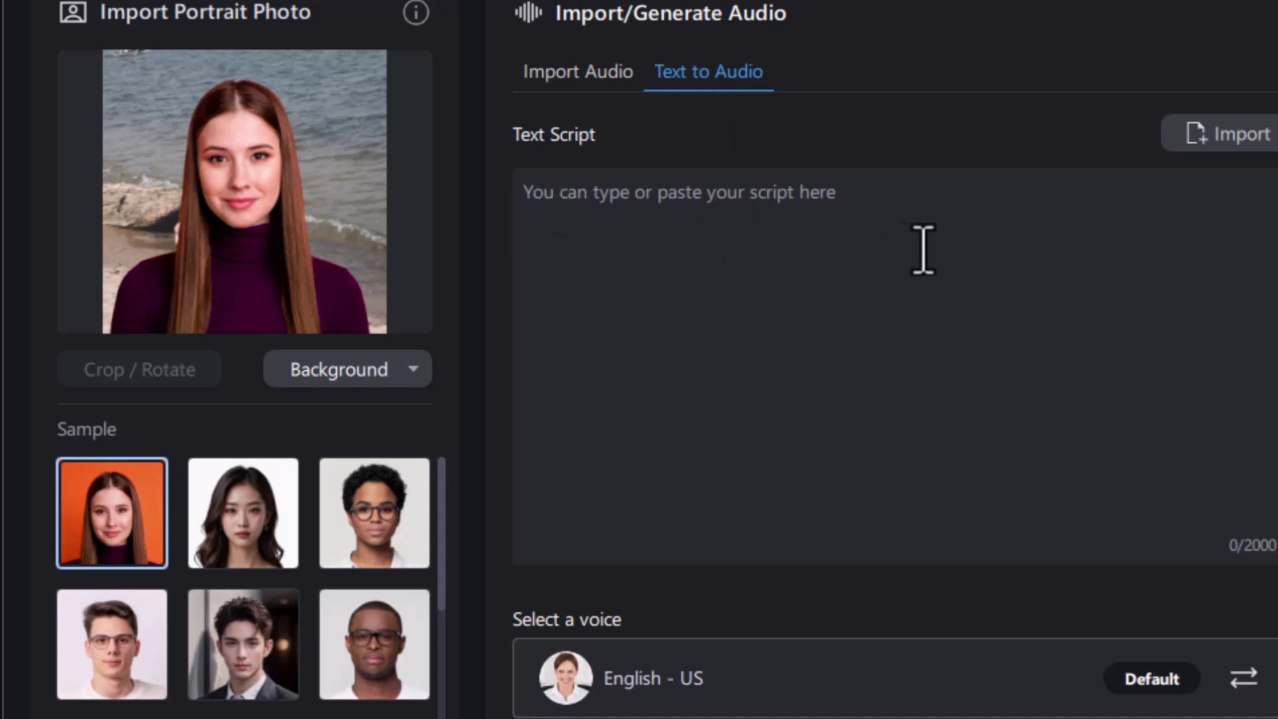
left_click(1241, 133)
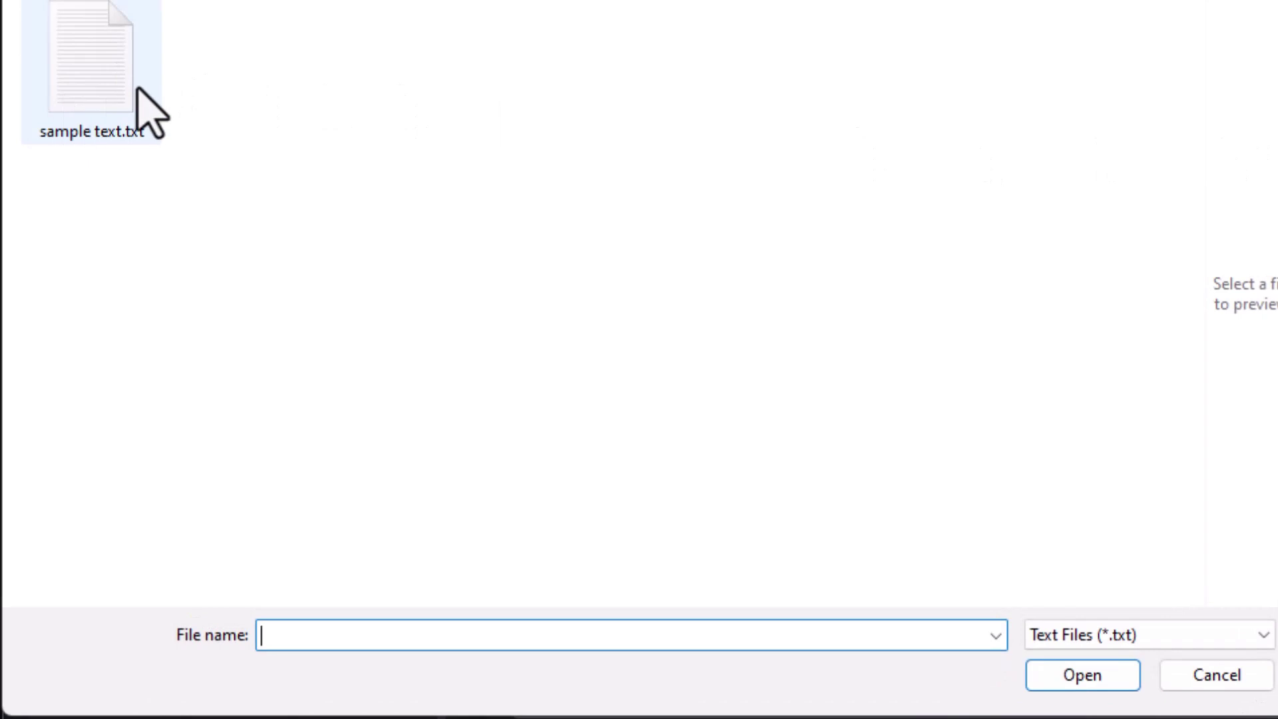
left_click(108, 87)
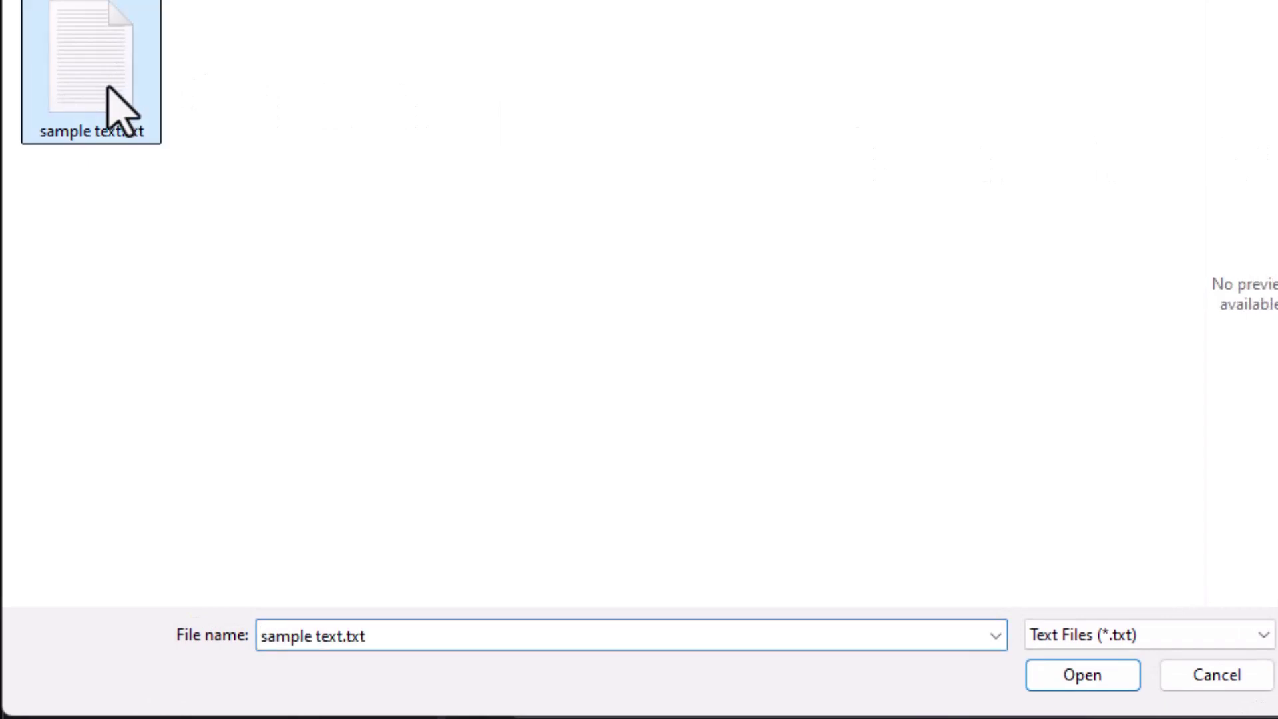
left_click(1091, 675)
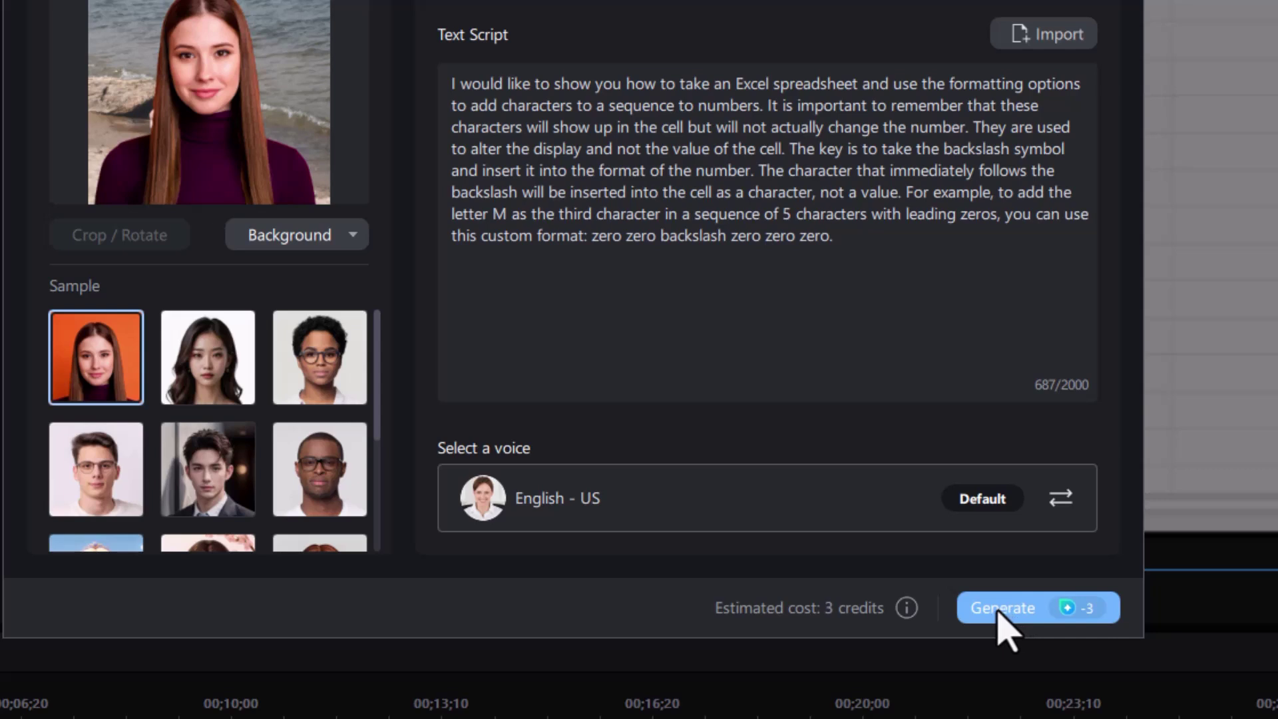
- Generate the avatar video for 3 credits and acknowledge the generation notices
left_click(995, 611)
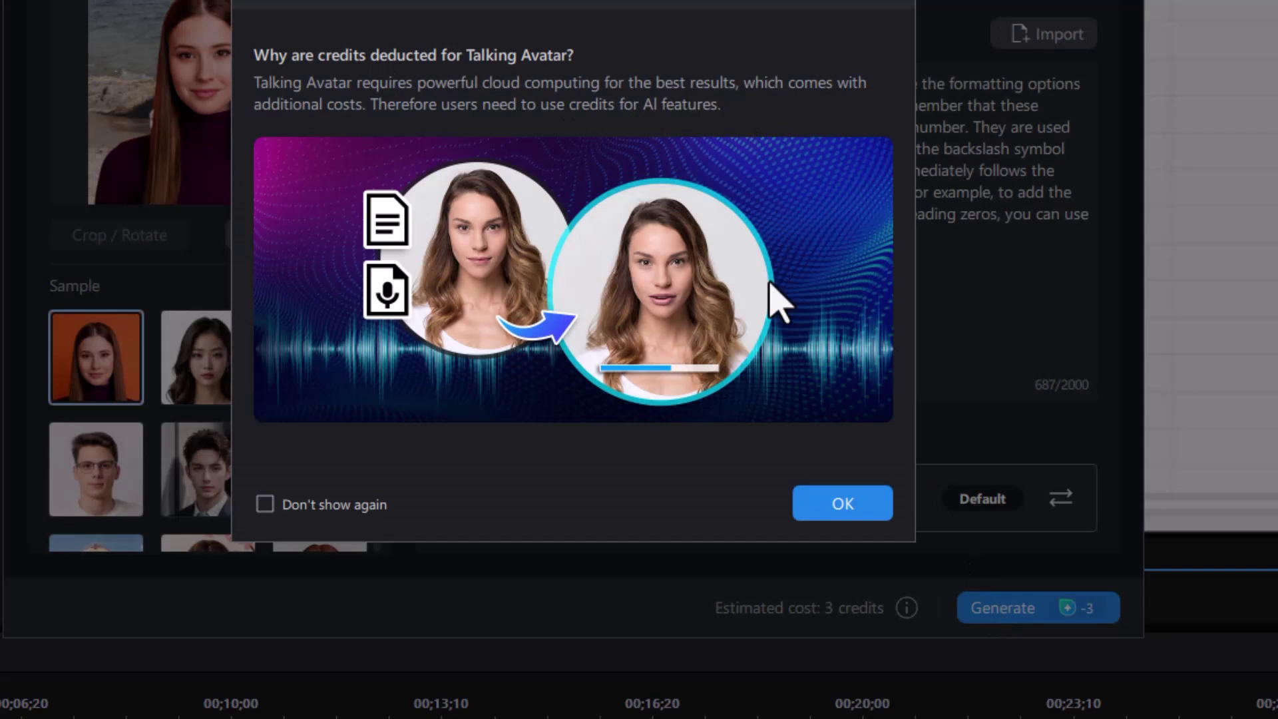
left_click(857, 510)
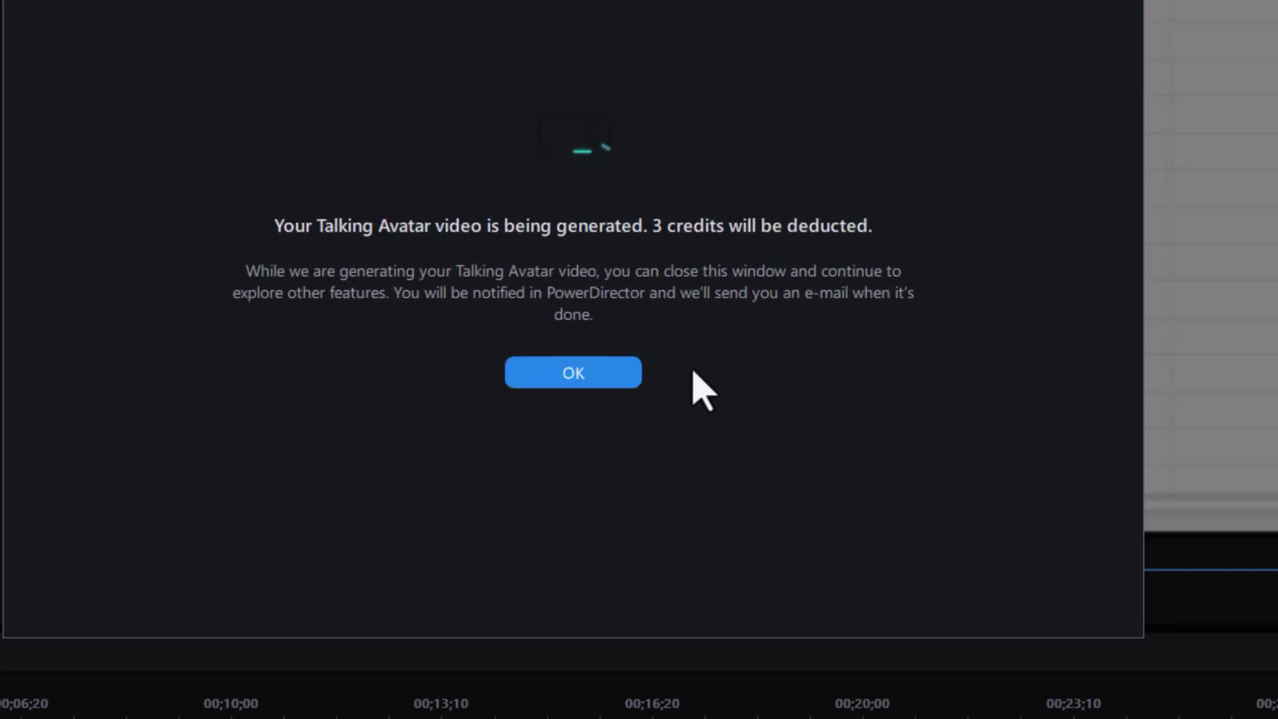
left_click(590, 377)
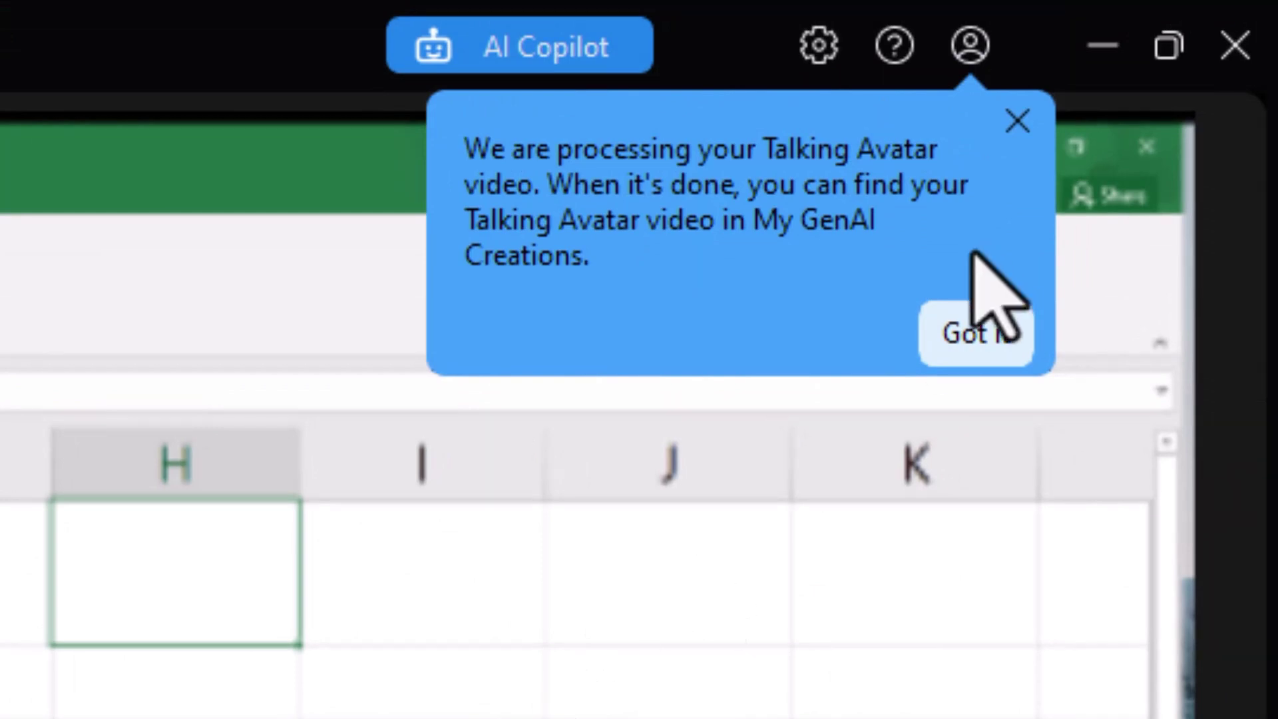
left_click(984, 353)
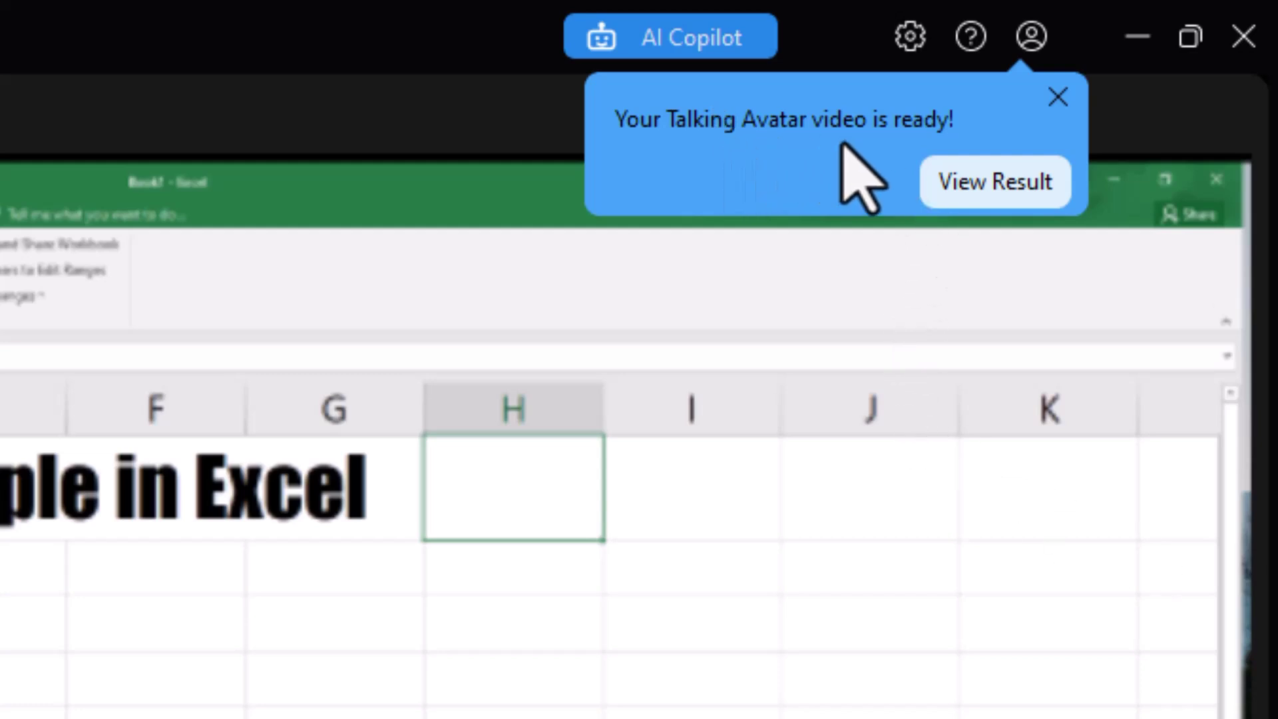
- Open the ready Talking Avatar results and tick the Video_1 card
left_click(1007, 186)
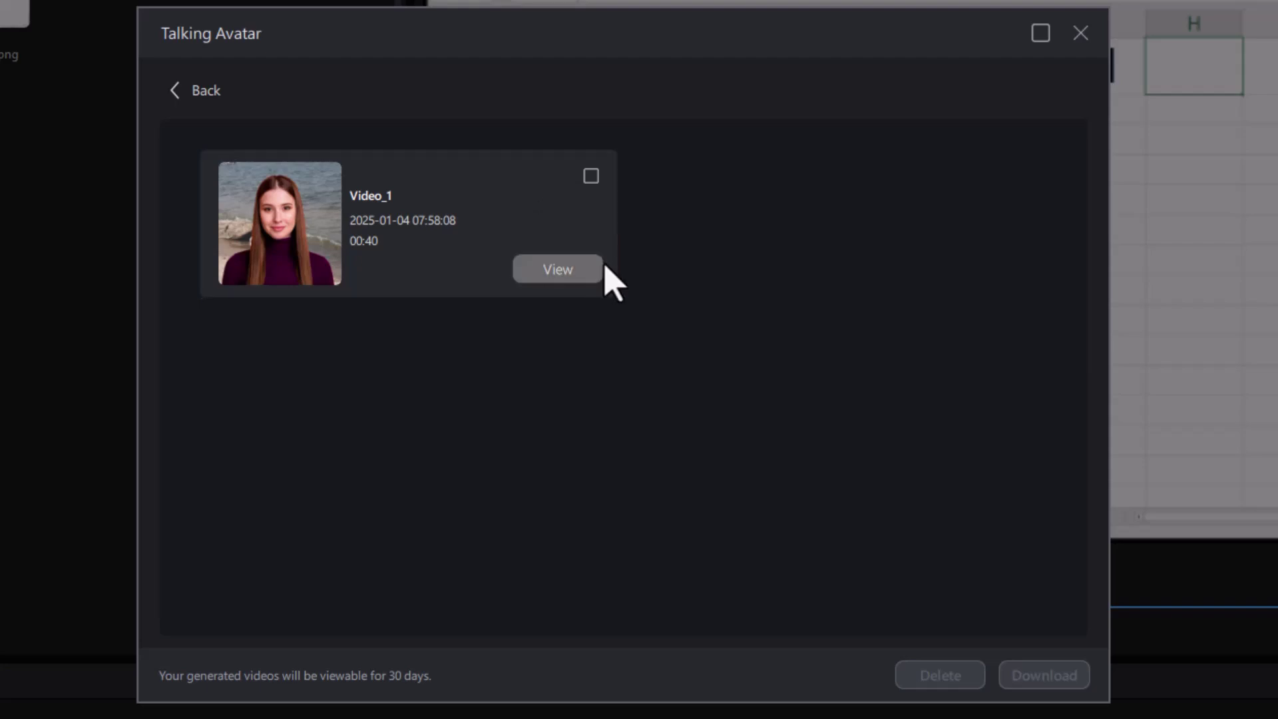
left_click(590, 176)
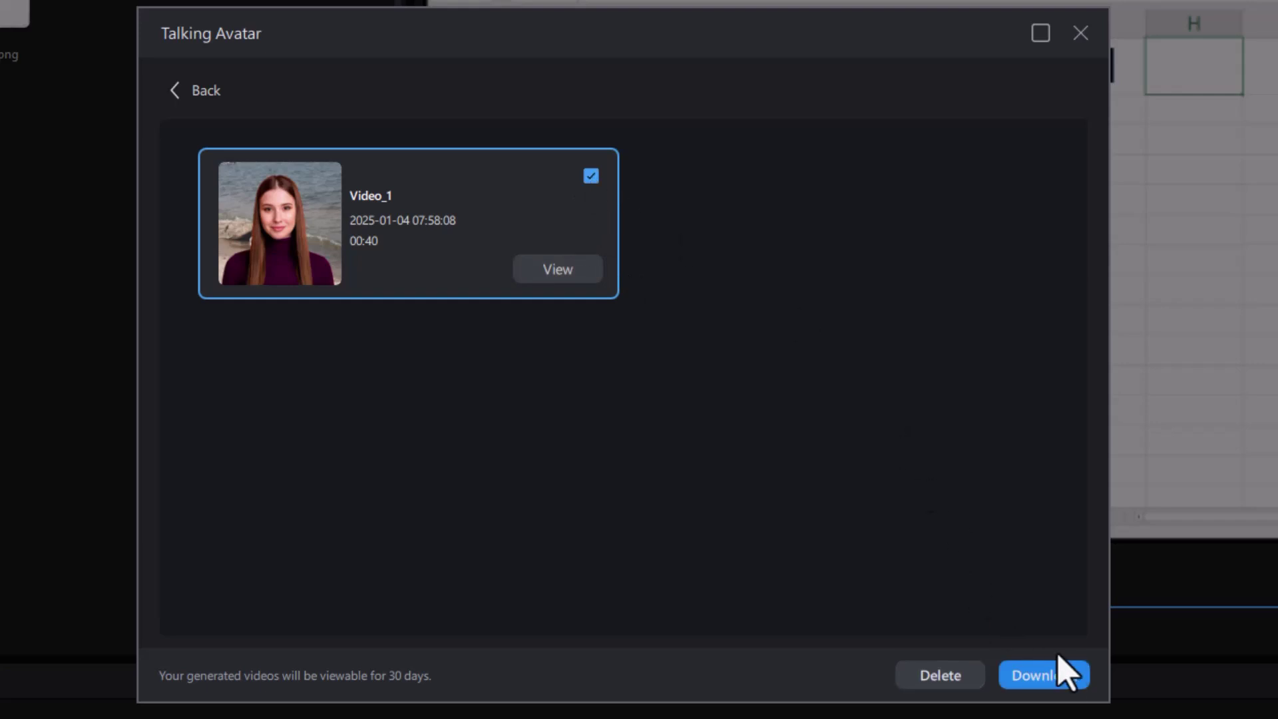
- Download Video_1 to the PDWorkshop folder and close the Talking Avatar window
left_click(1065, 679)
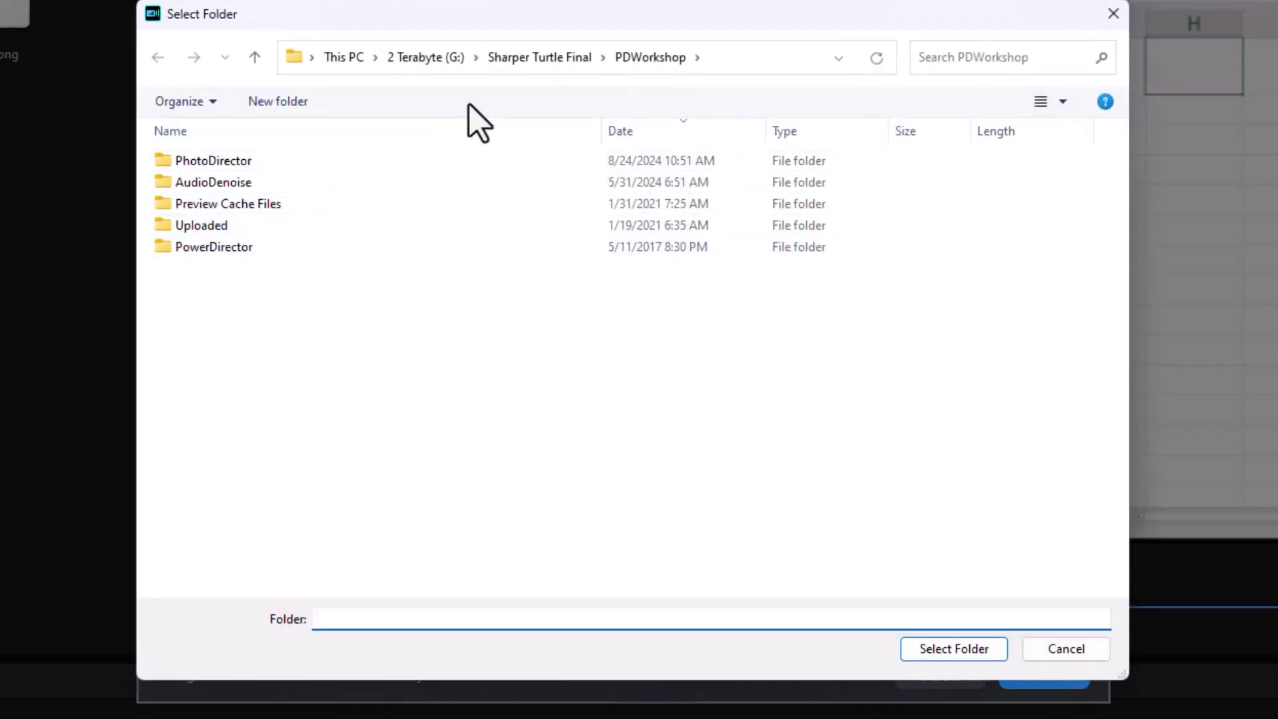
left_click(952, 649)
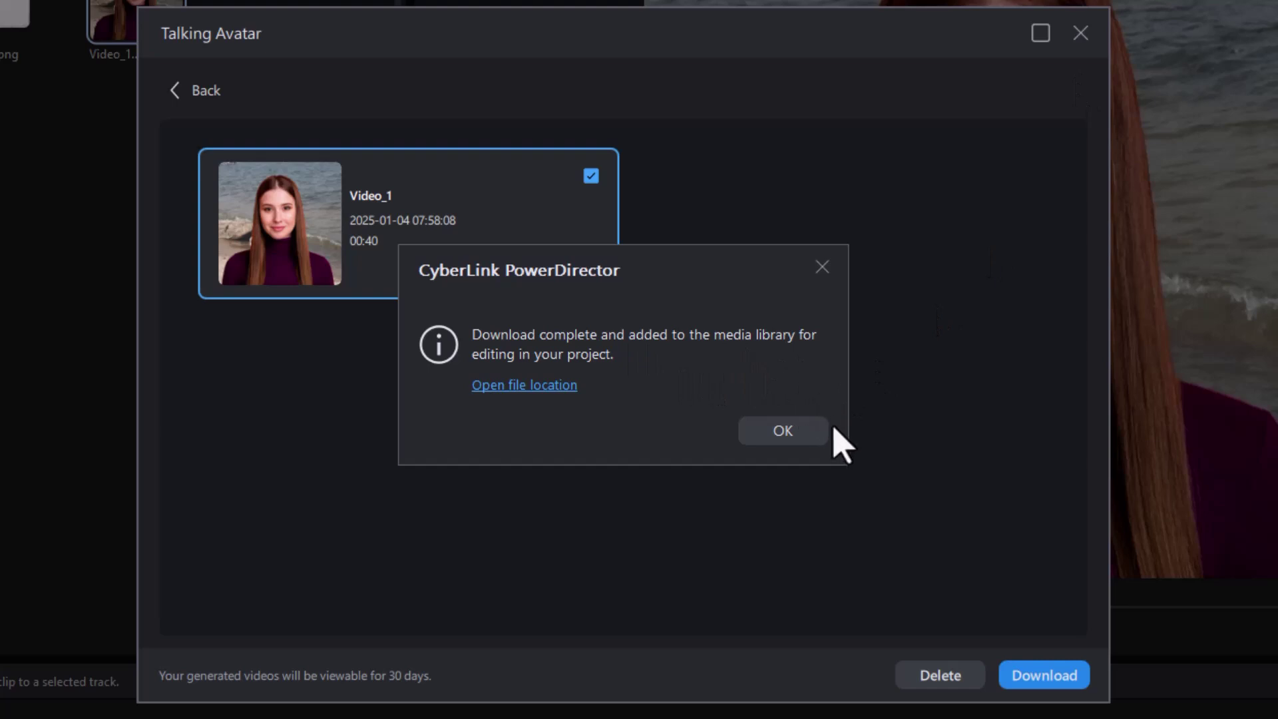
left_click(798, 436)
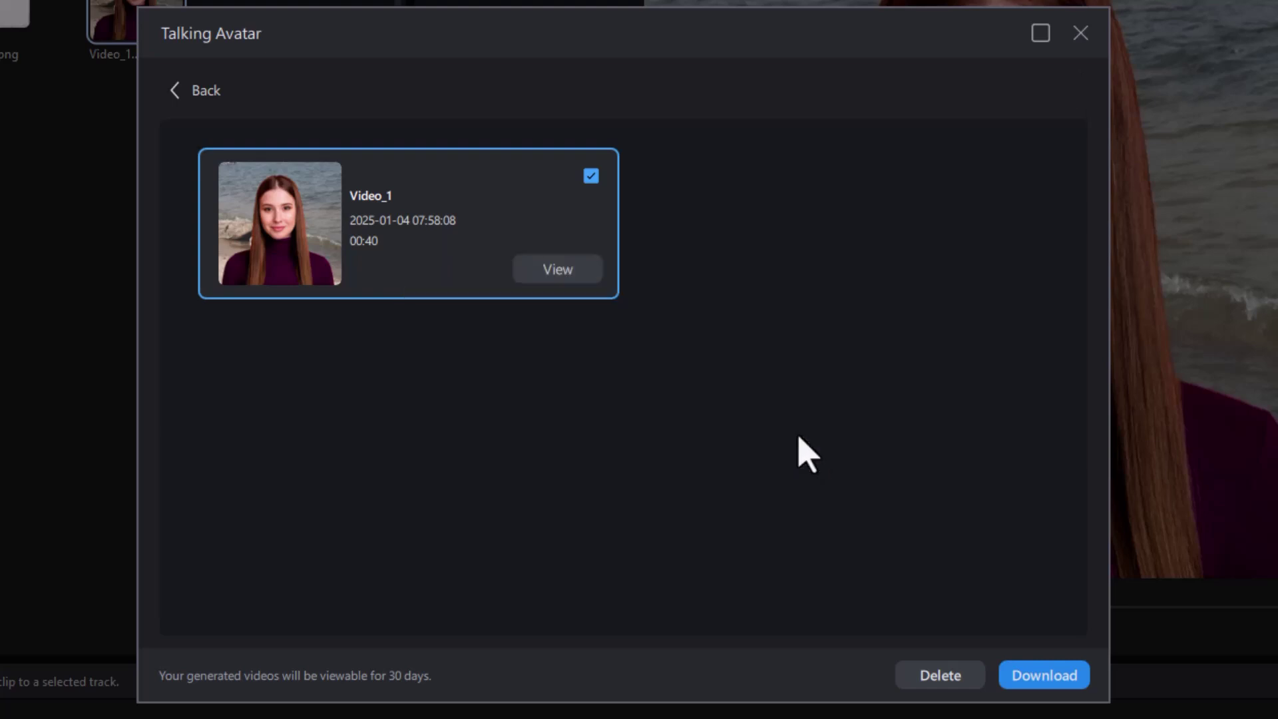
left_click(1080, 33)
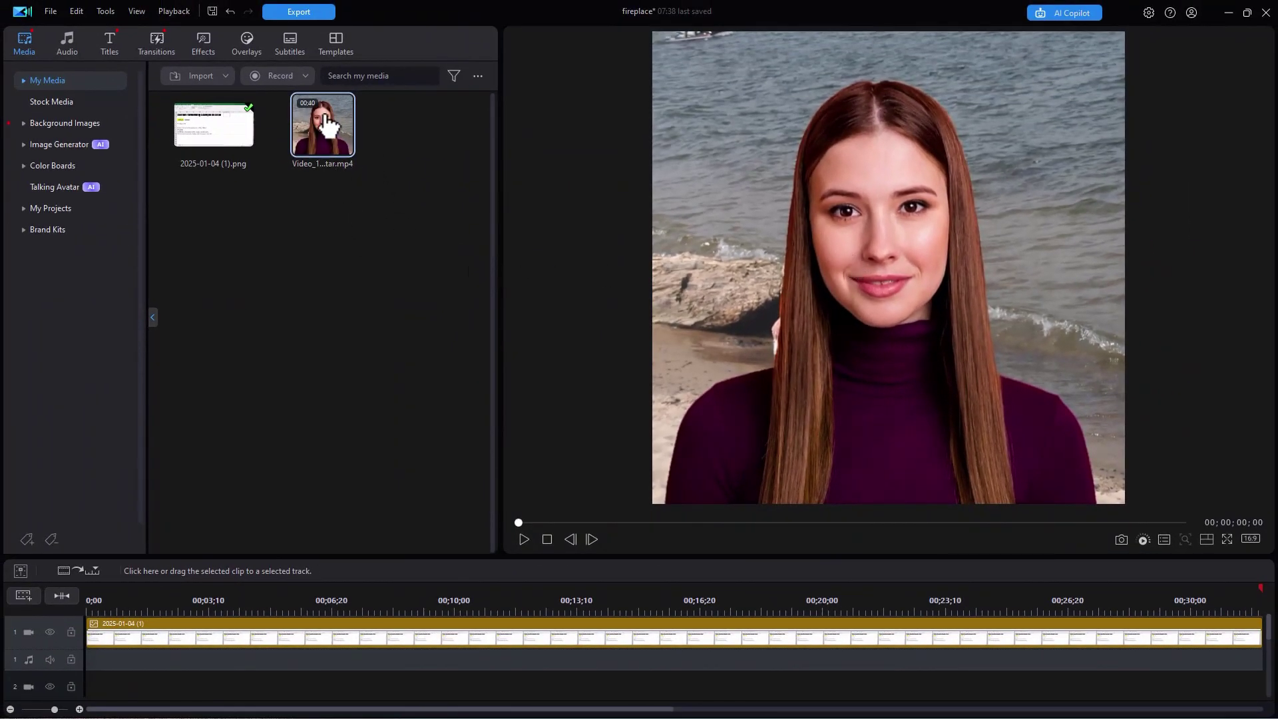
- Place Video_1 on track 2, shrink it to about half width, and move it lower-right
left_click_drag(326, 127, 73, 671)
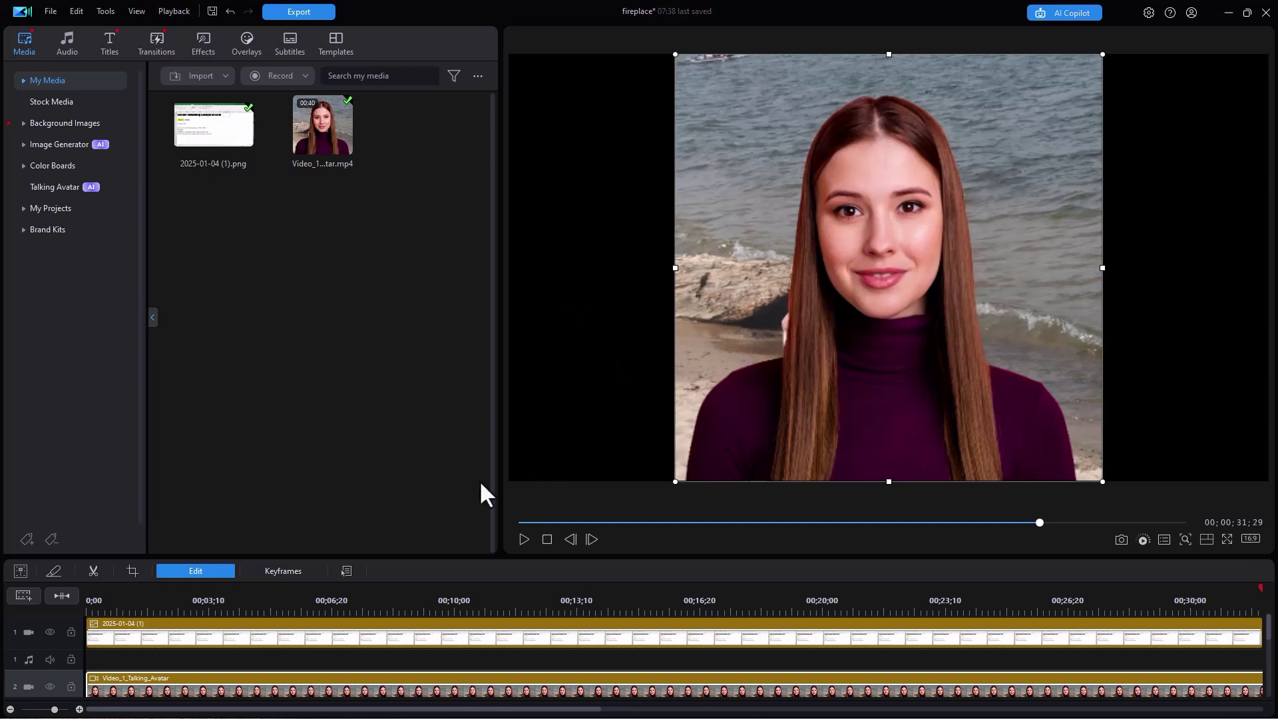
left_click(239, 597)
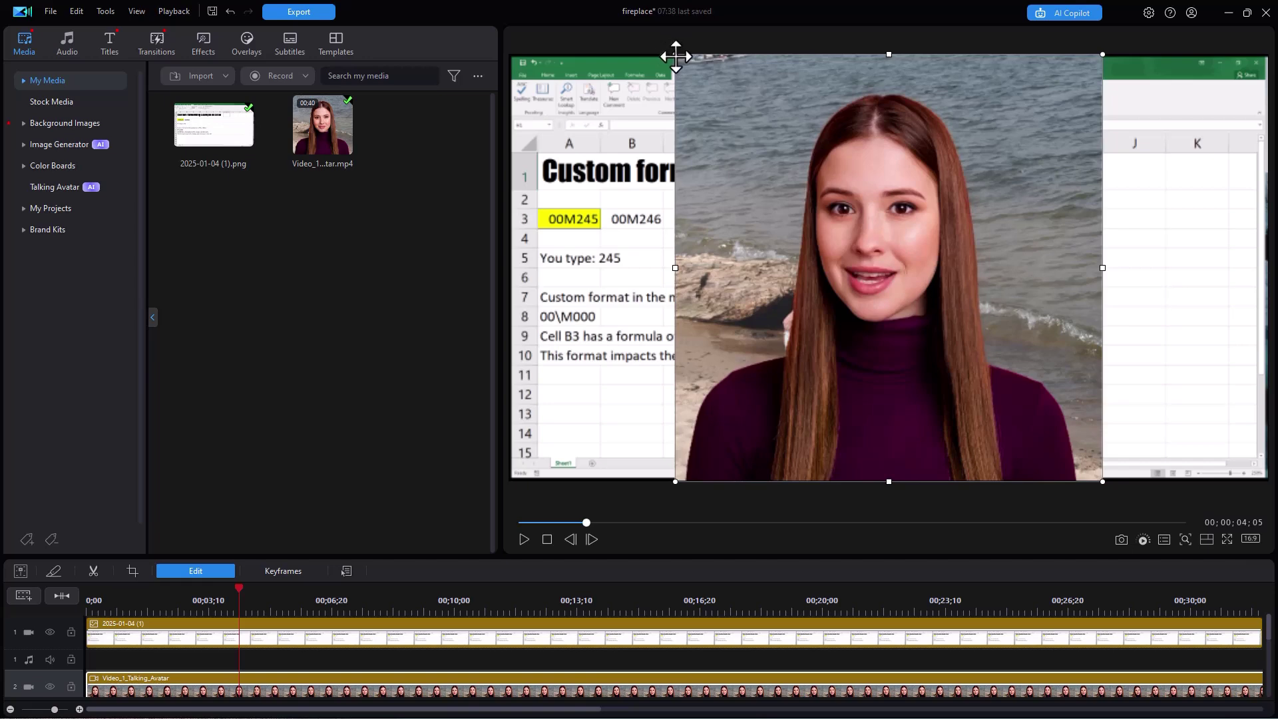
left_click_drag(676, 56, 878, 256)
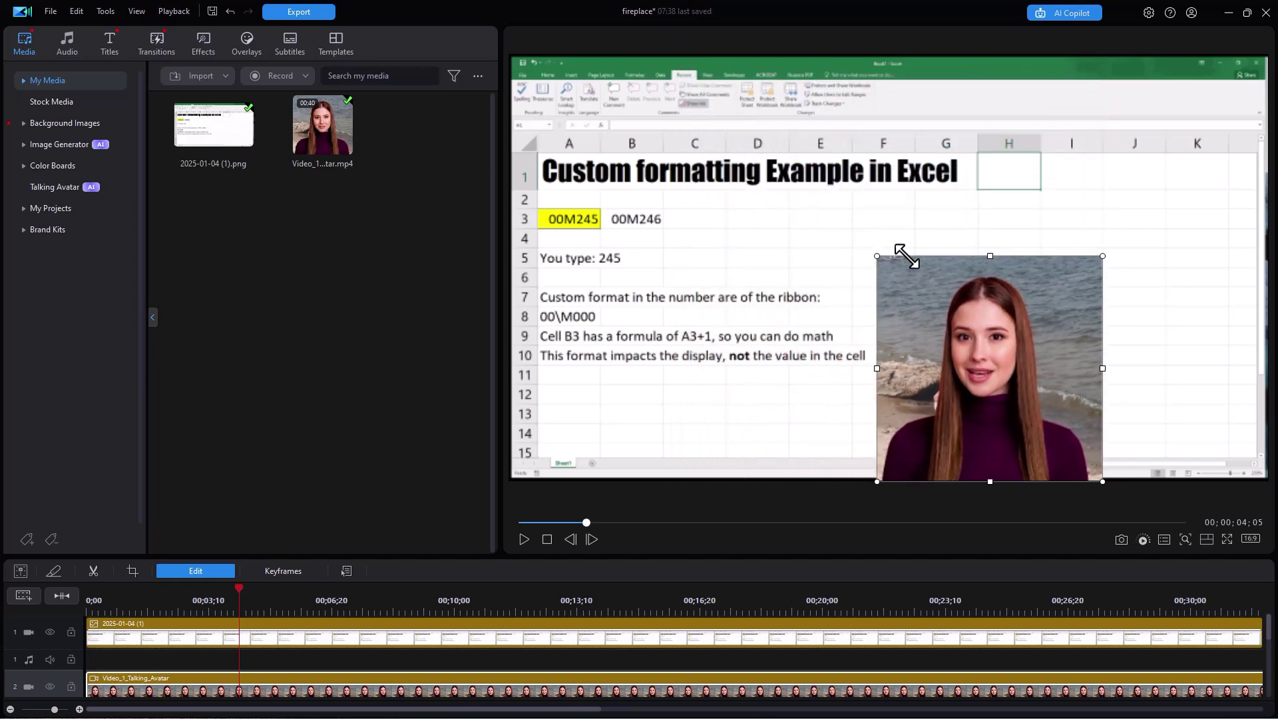
left_click_drag(994, 387, 1067, 341)
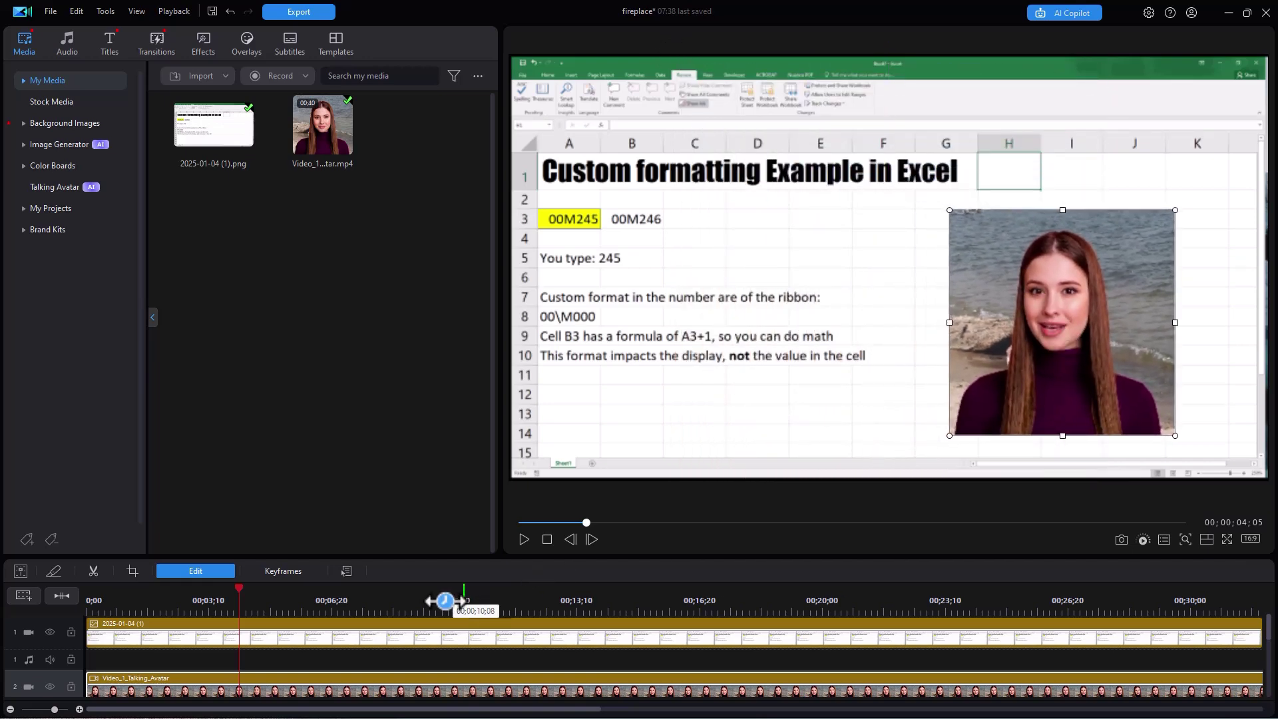
left_click(565, 538)
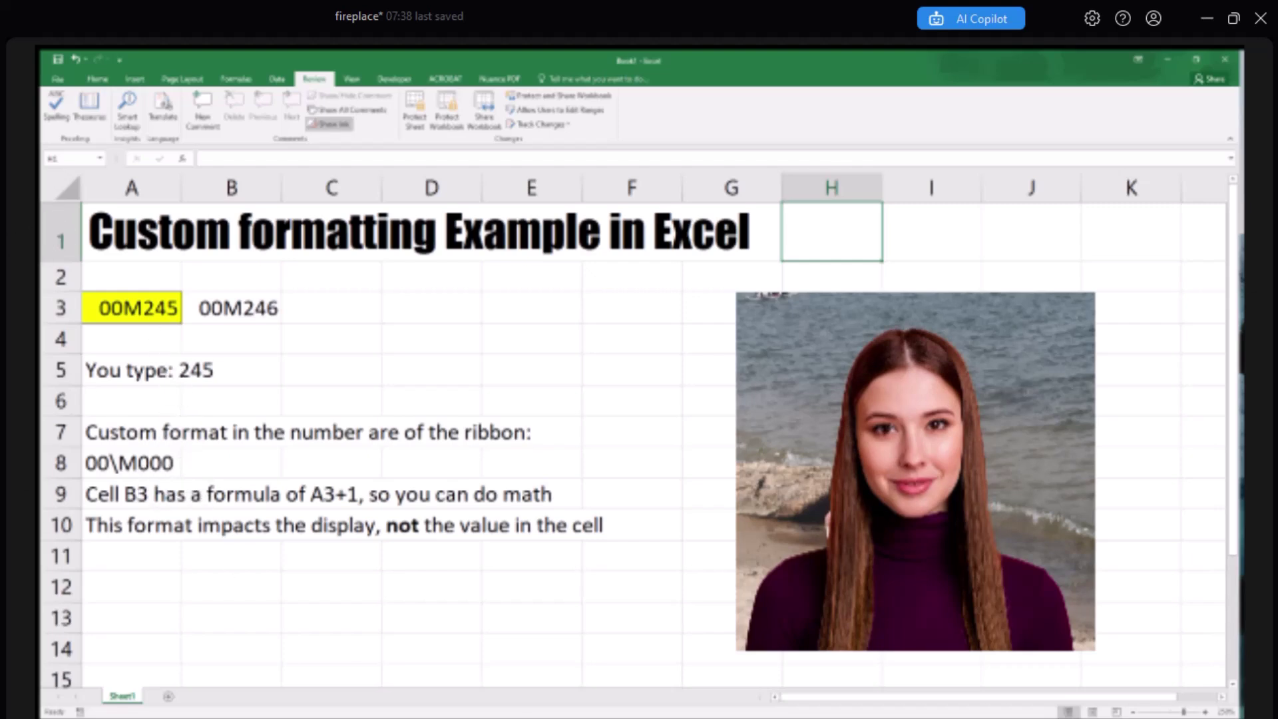
key("Escape")
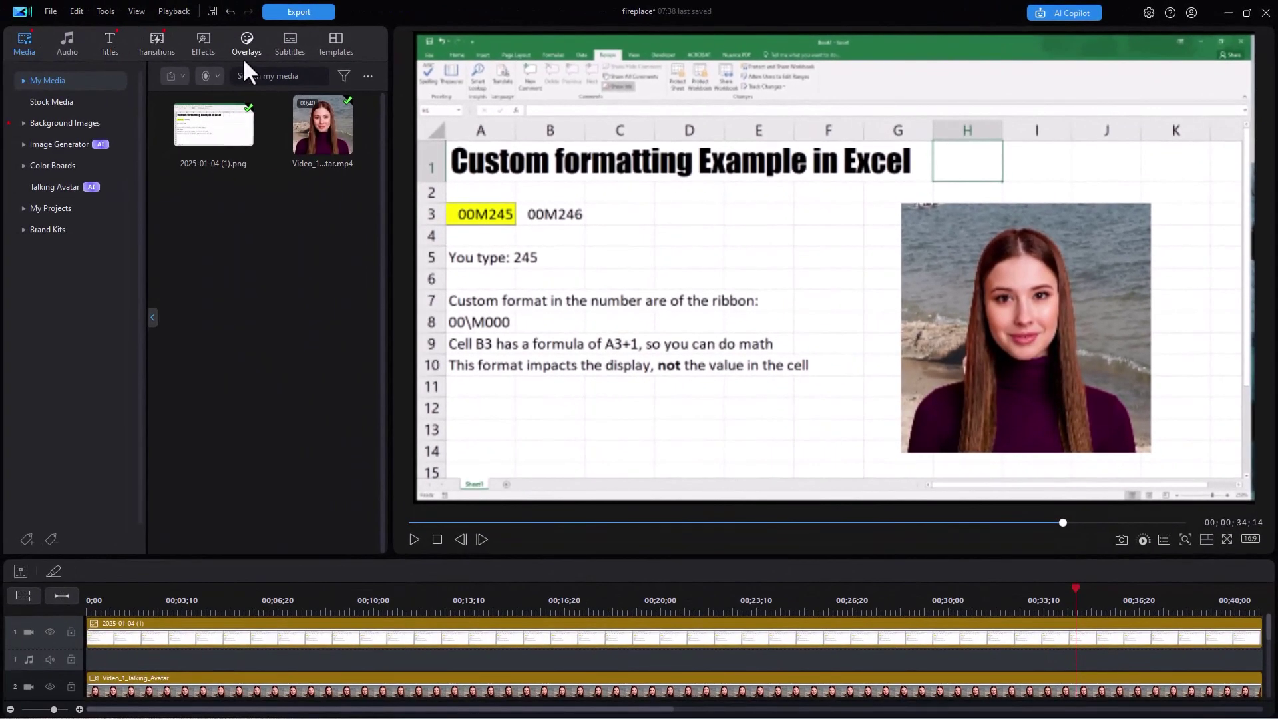
- Add the red Annotation 03 arrow sticker to track 3
left_click(247, 41)
mouse_move(50, 306)
left_mouse_down()
mouse_move(483, 582)
mouse_move(546, 689)
mouse_move(532, 705)
mouse_move(840, 685)
left_mouse_up()
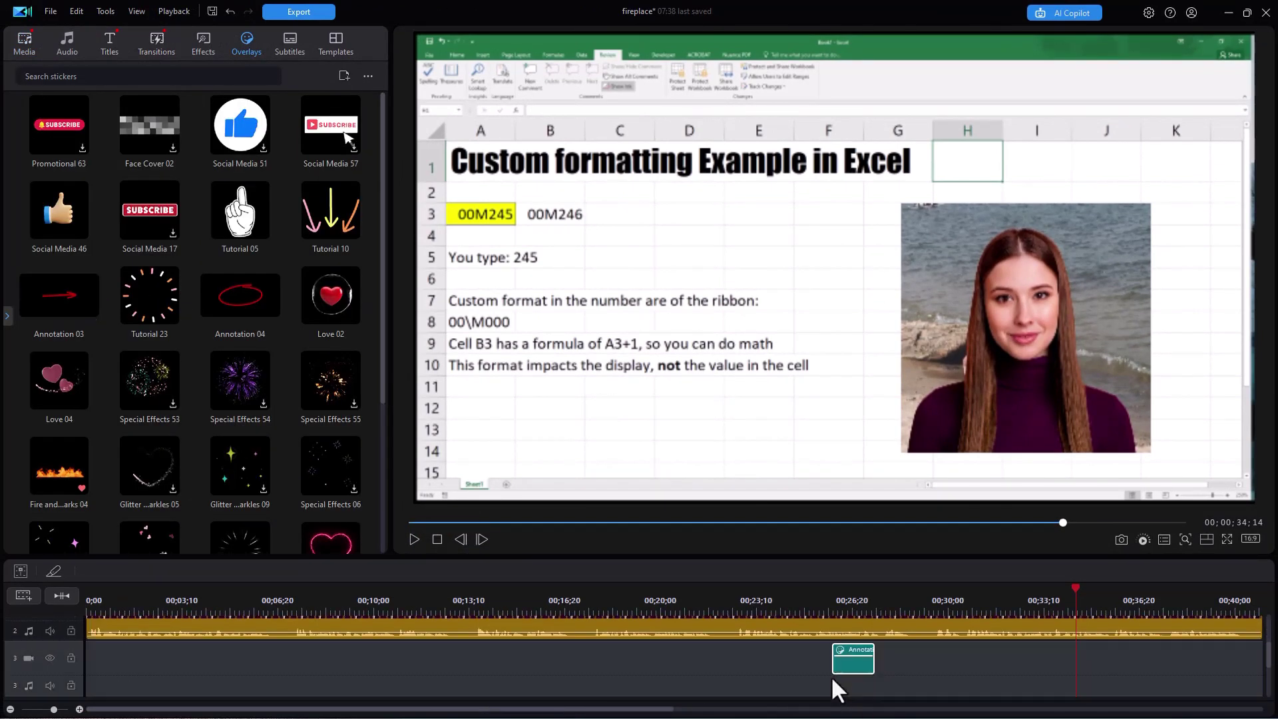
left_click(846, 602)
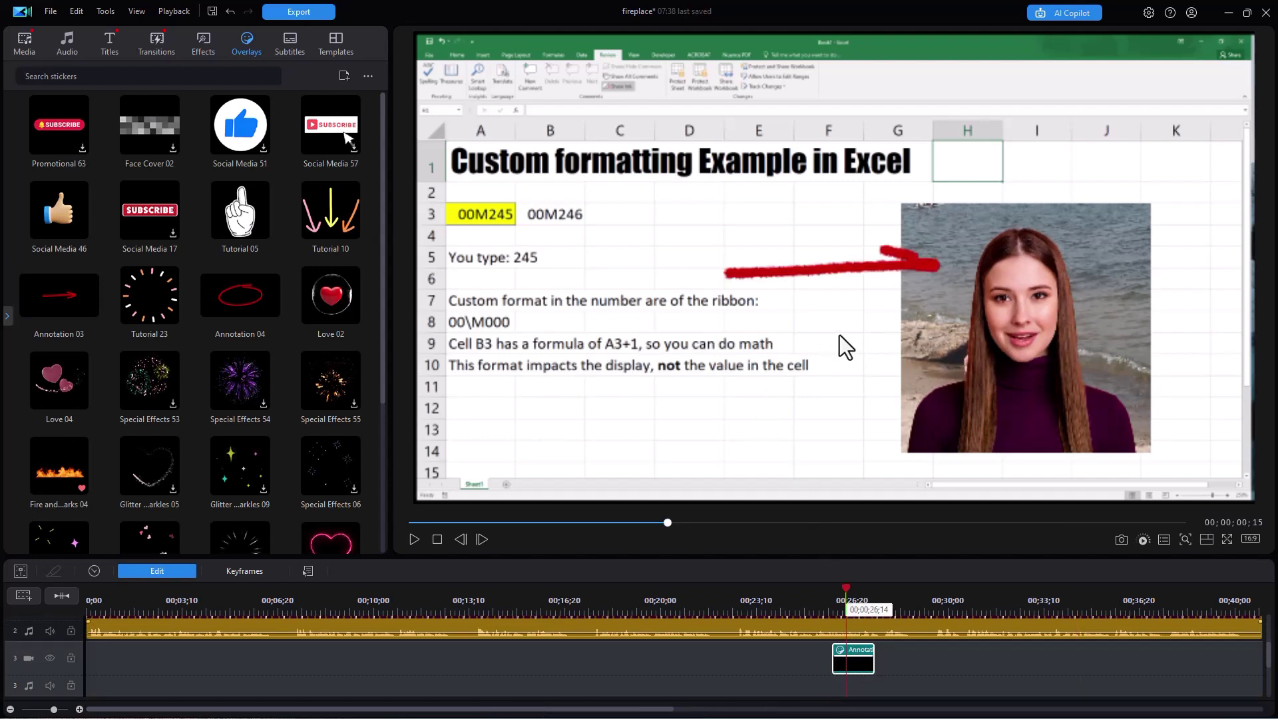
- Rotate the arrow 180° to point at row 8's 00\M000, starting at 33;01
left_click(919, 266)
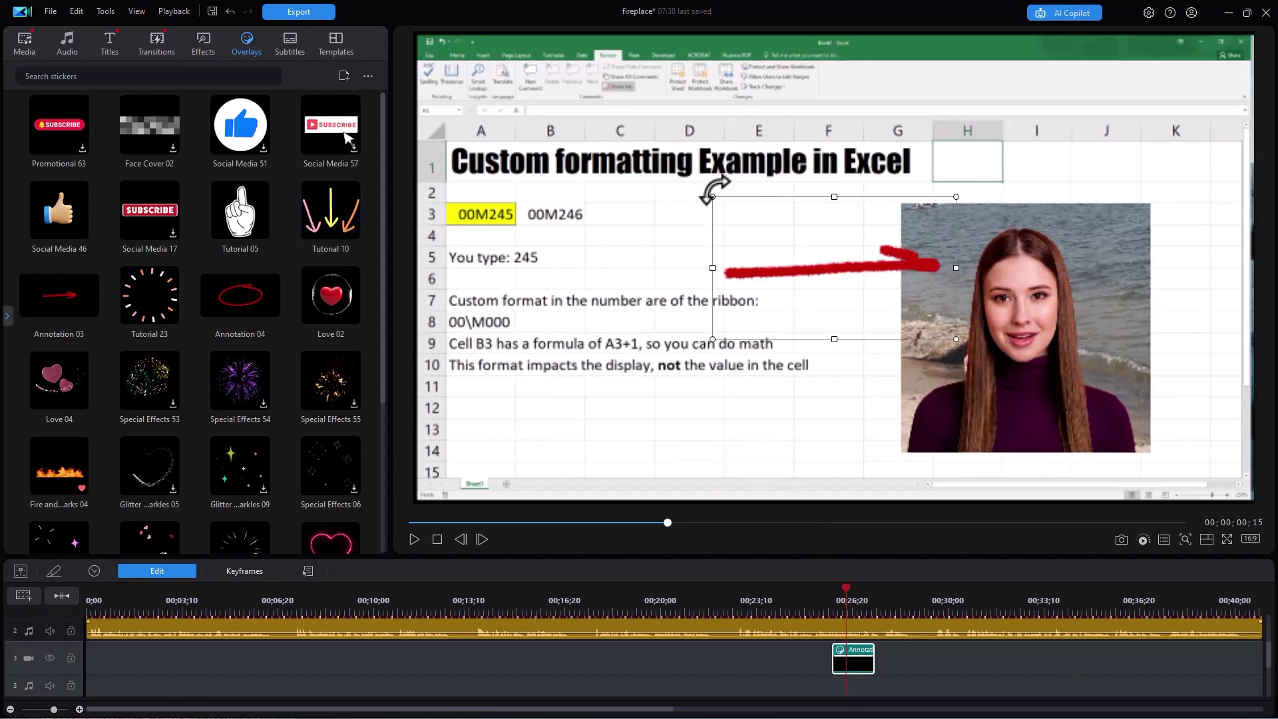
left_click_drag(705, 193, 949, 336)
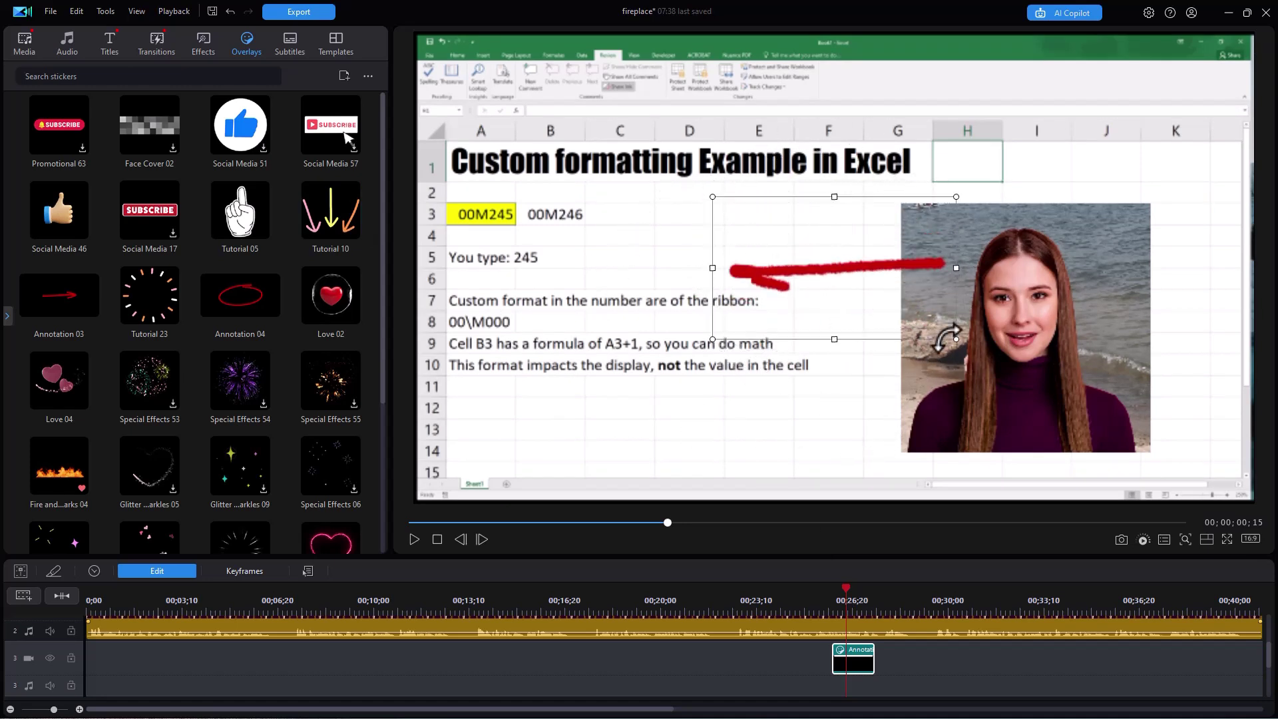
left_click_drag(802, 226, 604, 276)
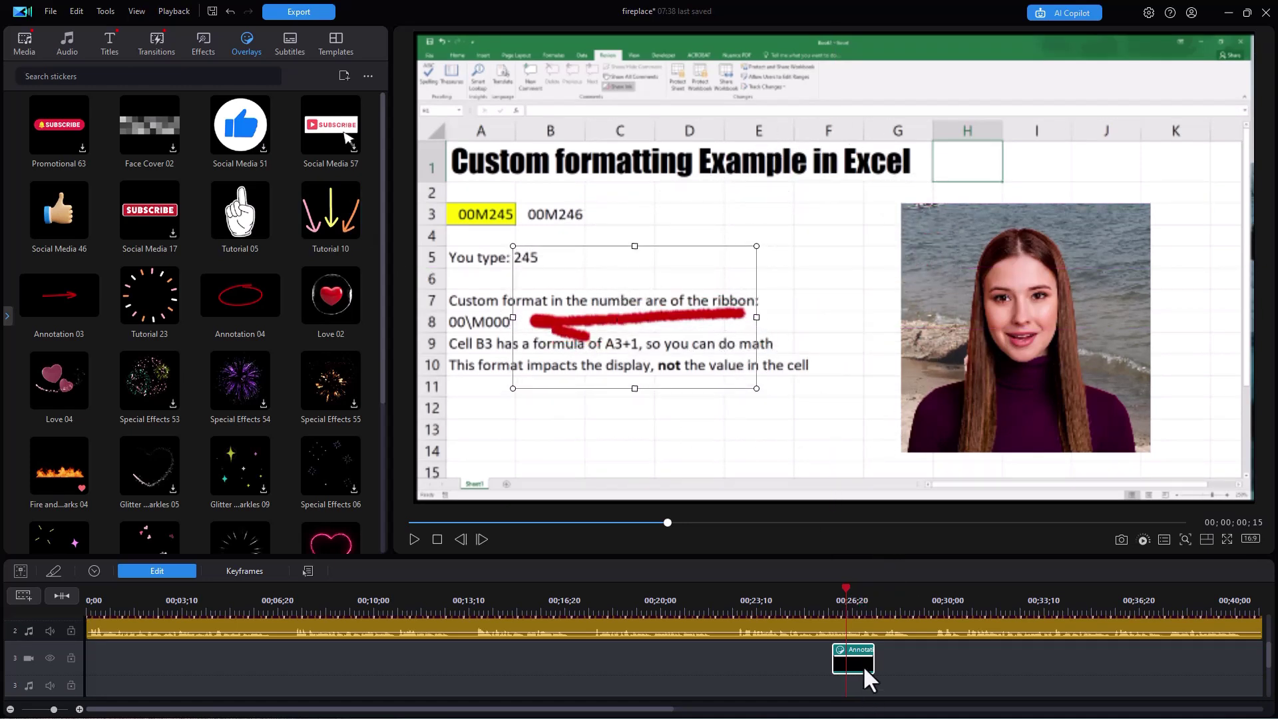
mouse_move(863, 665)
left_mouse_down()
mouse_move(1103, 670)
mouse_move(1068, 673)
left_mouse_up()
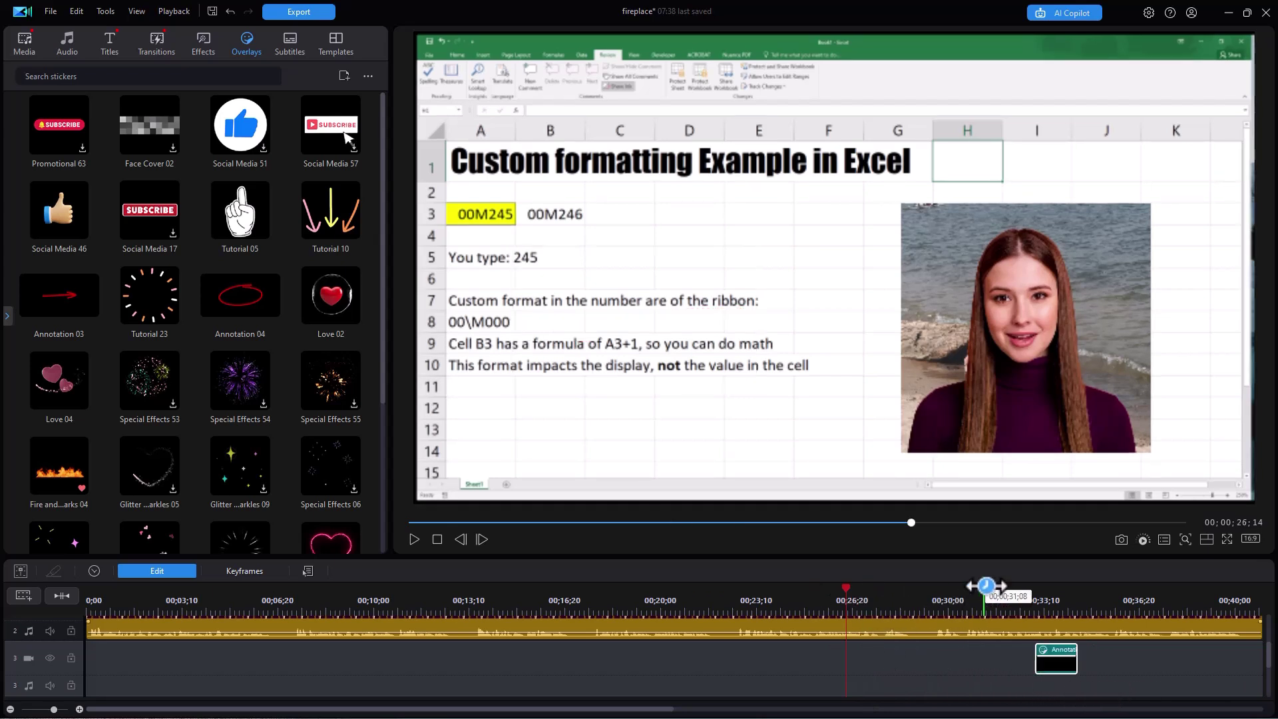
- Trim the Annotation 03 arrow clip to start at about 37 seconds, checking playback from 32 seconds
left_click(1007, 601)
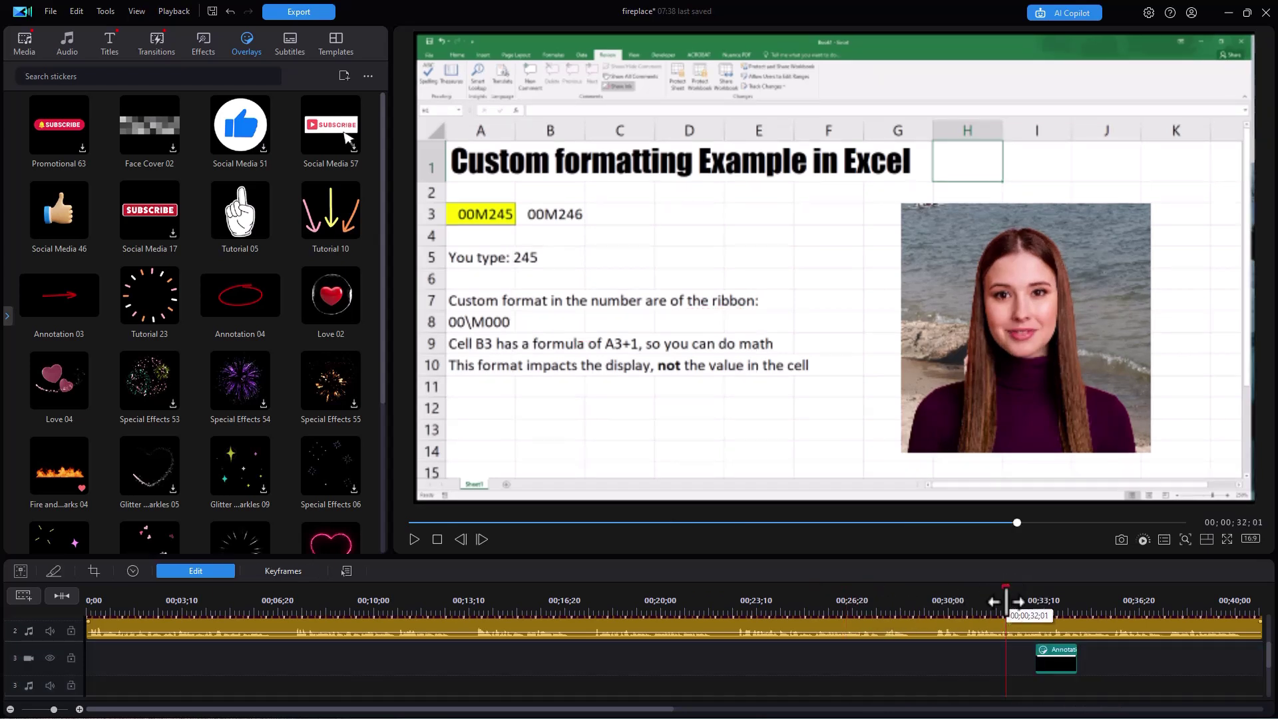
key("space")
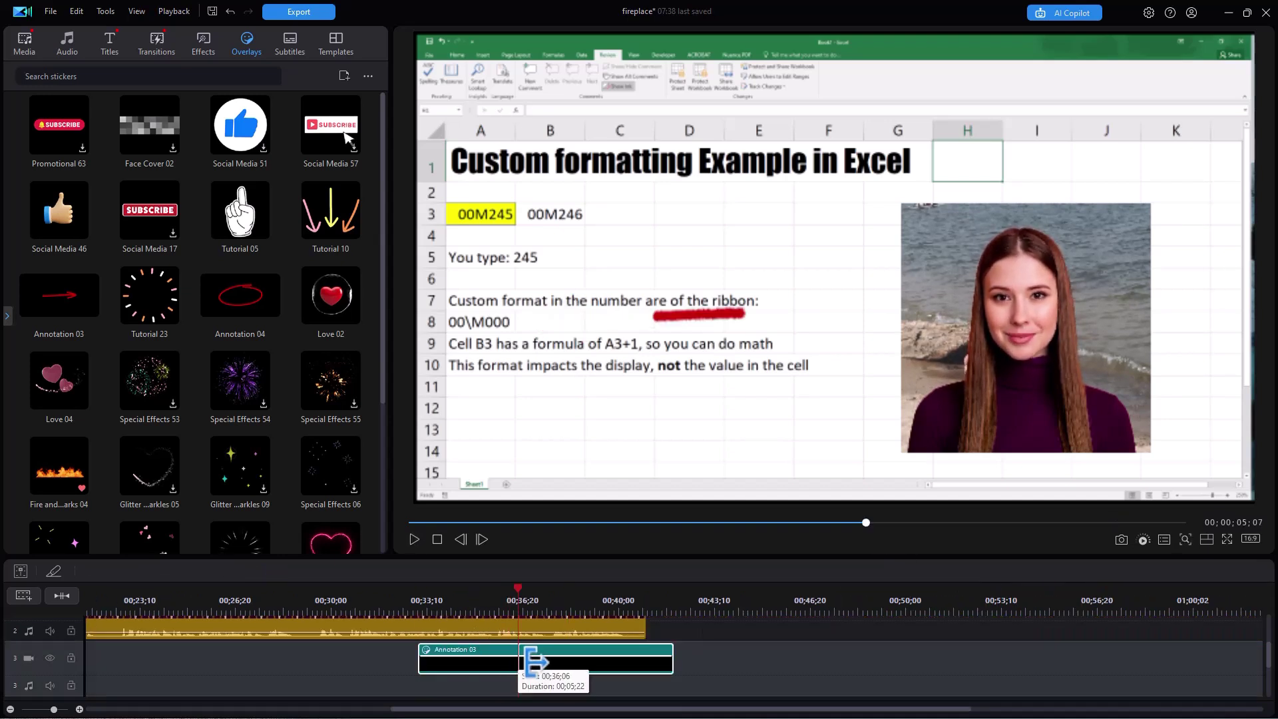
mouse_move(526, 662)
left_mouse_down()
mouse_move(547, 662)
mouse_move(532, 668)
left_mouse_up()
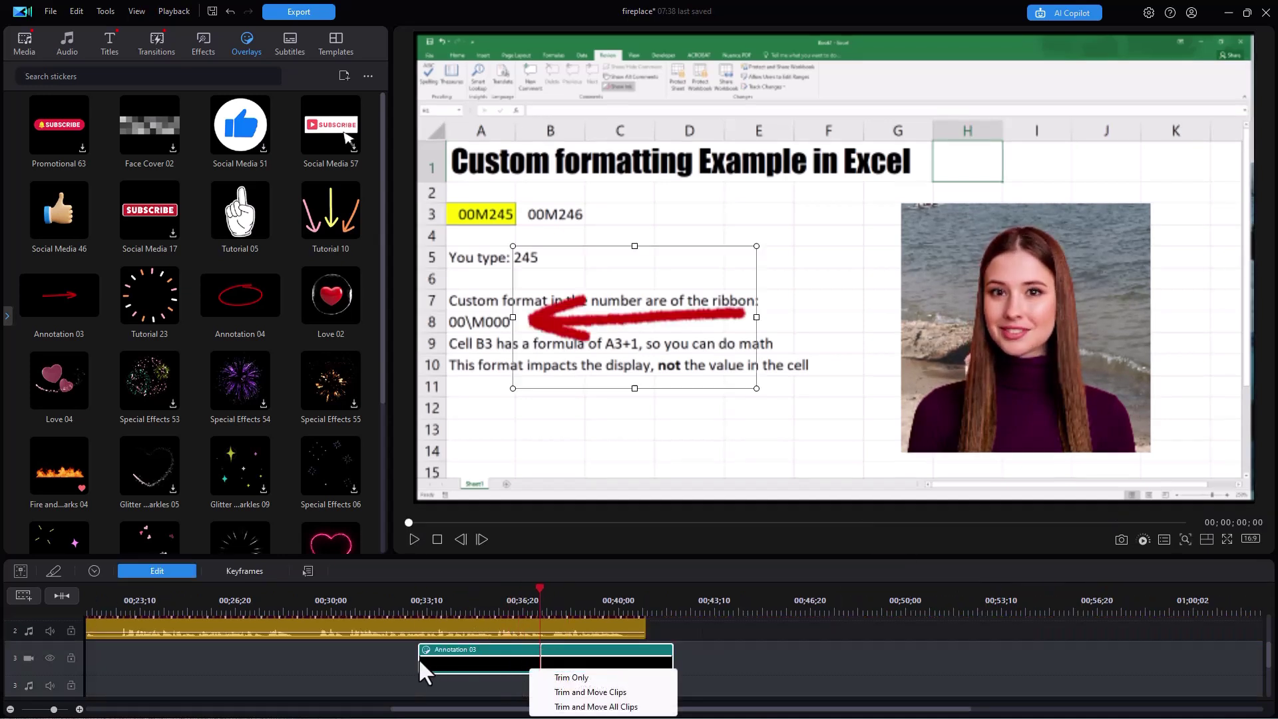
key("Escape")
key("space")
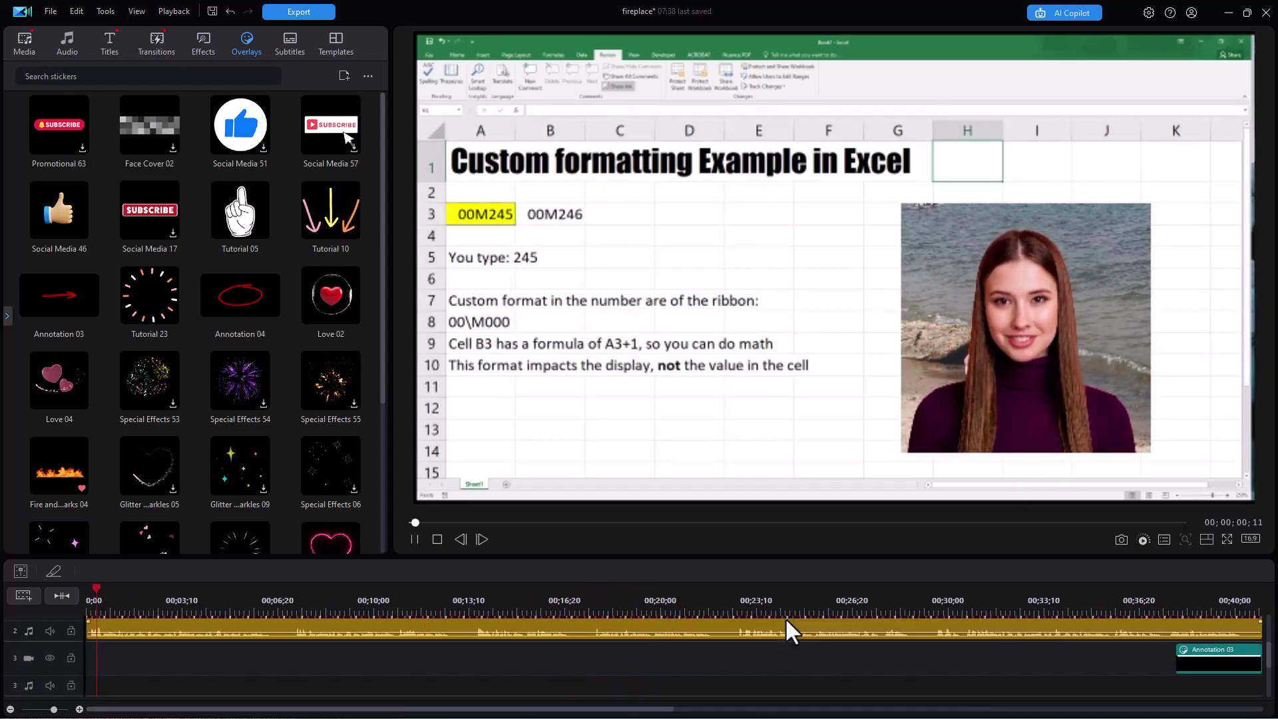
key("space")
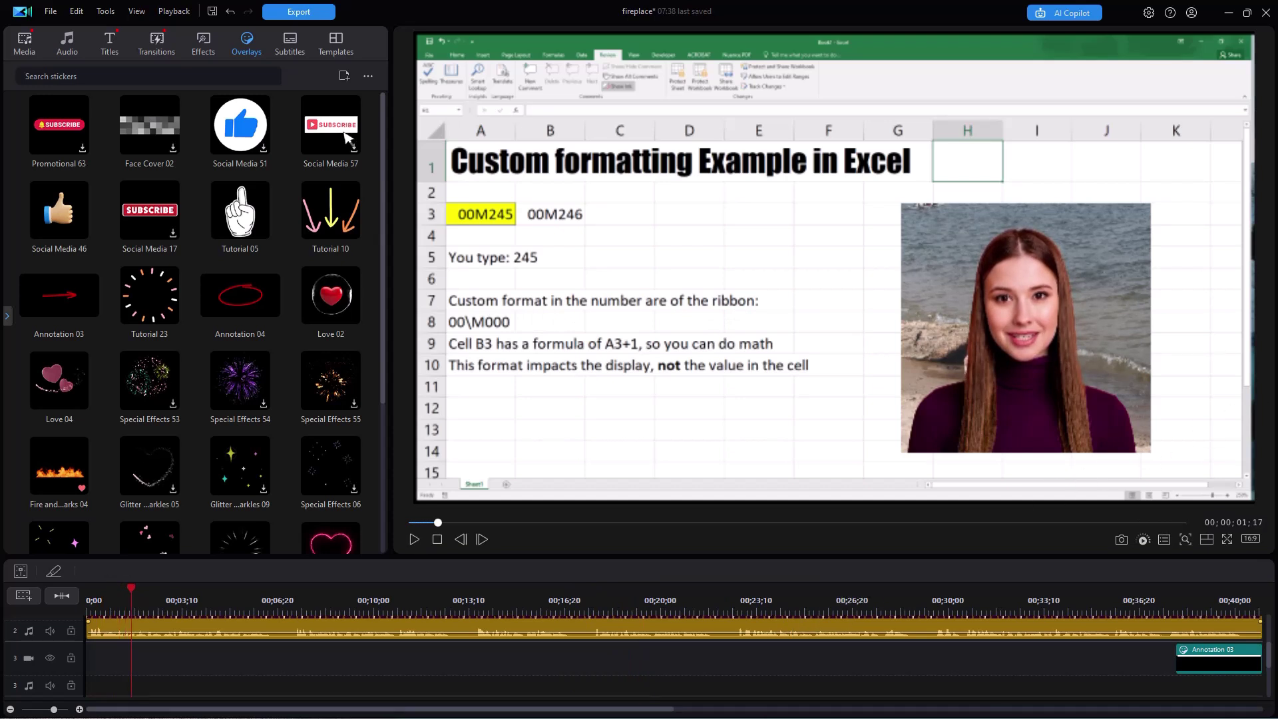